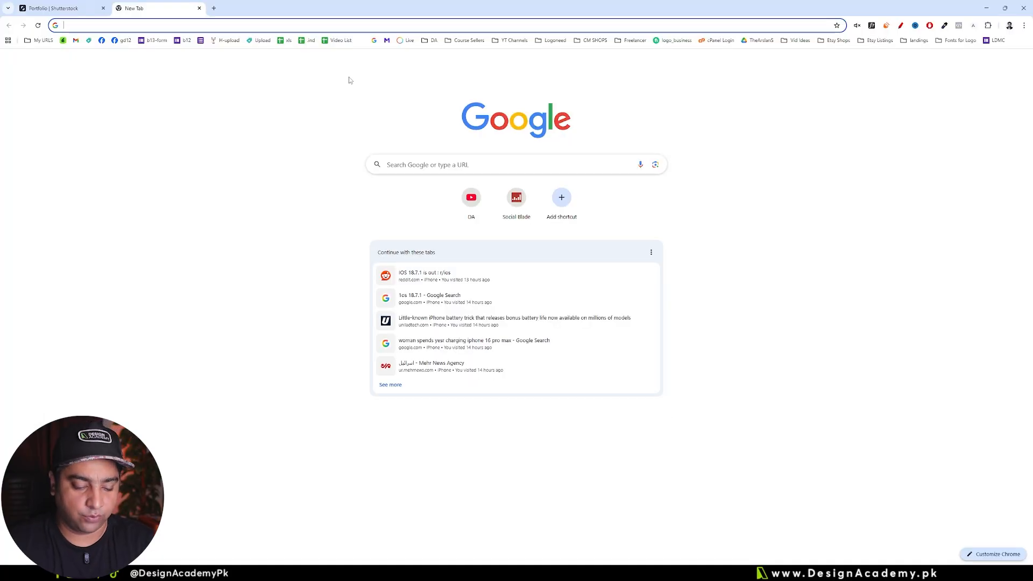
Step: Search Google for "4mp in pixels" and check the resulting pixel dimensions
text(4mp in p)
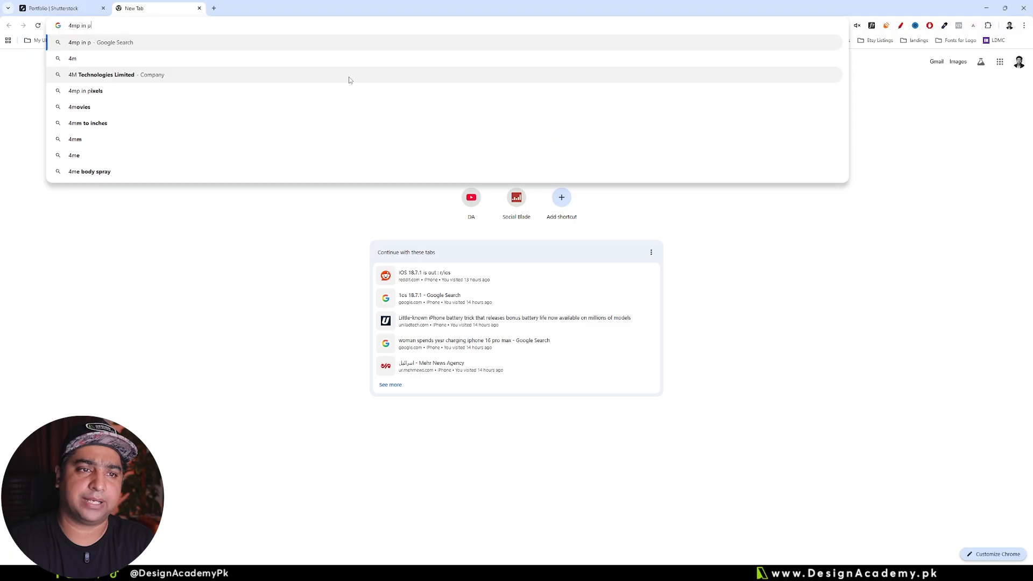
text(ixels)
key(Return)
drag(219, 133, 254, 132)
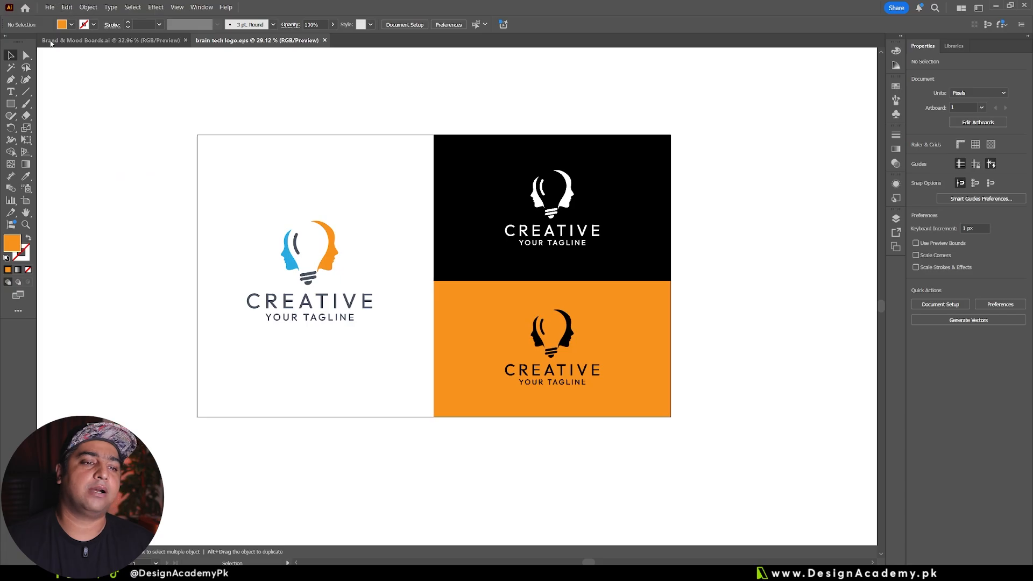
Step: Create a new Illustrator document measured in pixels, 2560 px wide and 2000 px high
click(49, 7)
click(70, 16)
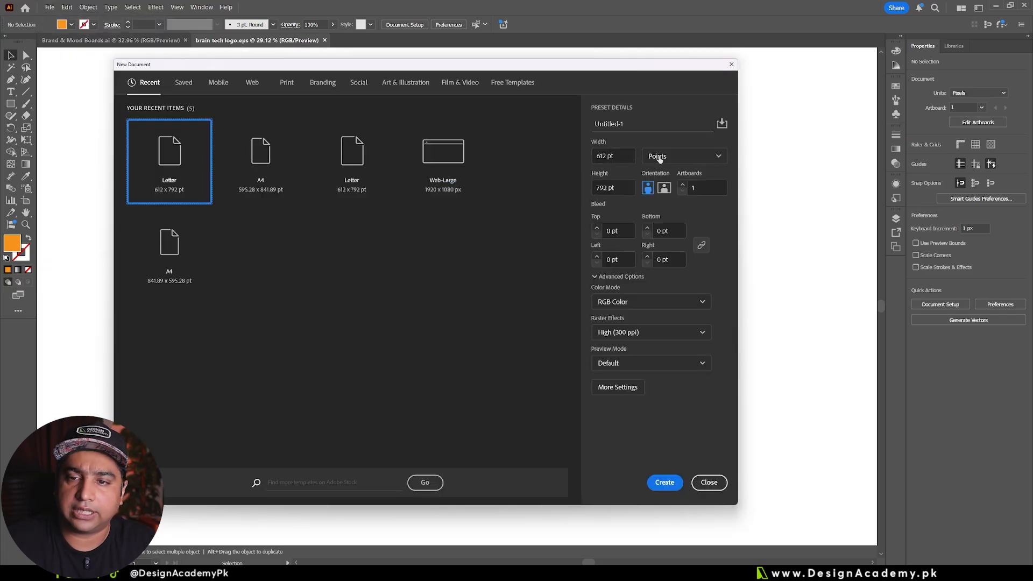
click(658, 156)
click(661, 171)
drag(632, 156, 575, 155)
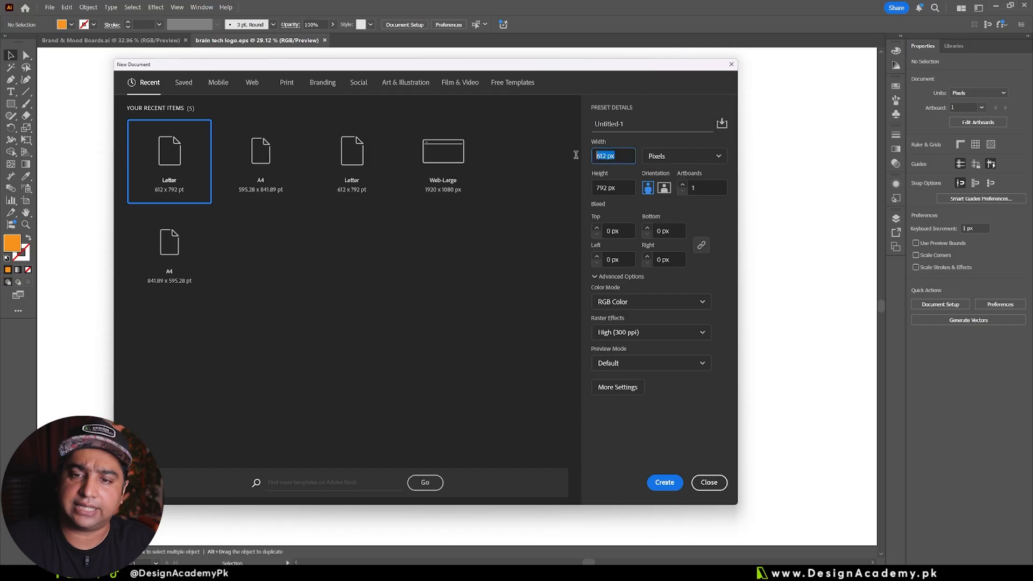
text(2560)
key(Tab)
text(1)
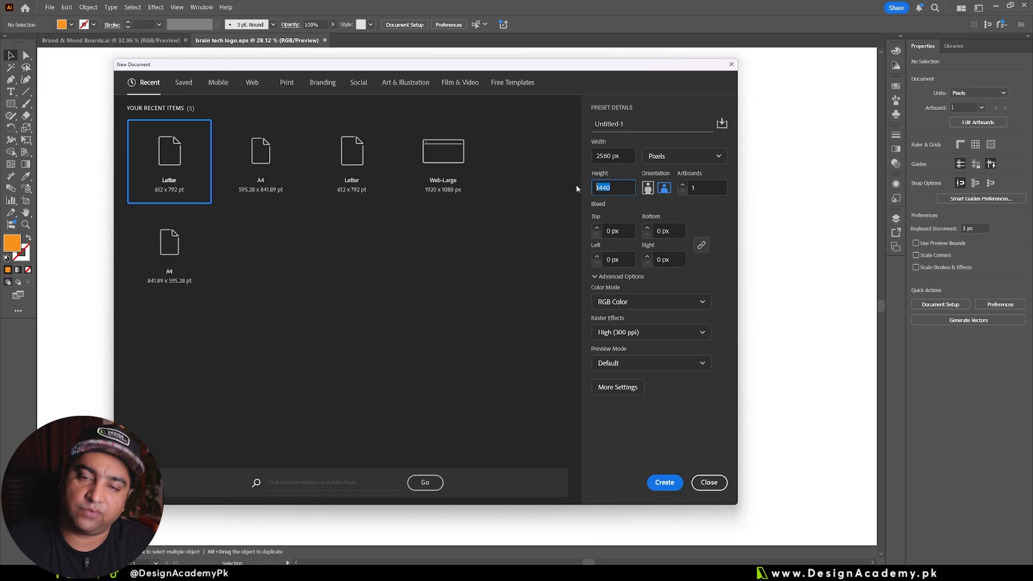
text(200)
click(675, 481)
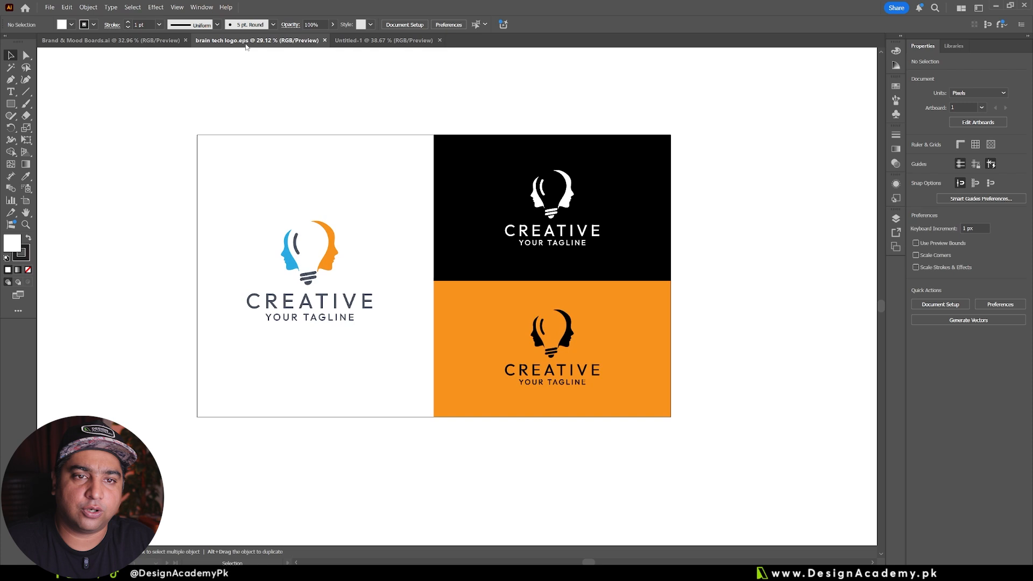
Step: Copy all the logo artwork from brain tech logo.eps and paste it into the new document
drag(138, 100, 755, 483)
key(ctrl+c)
click(392, 41)
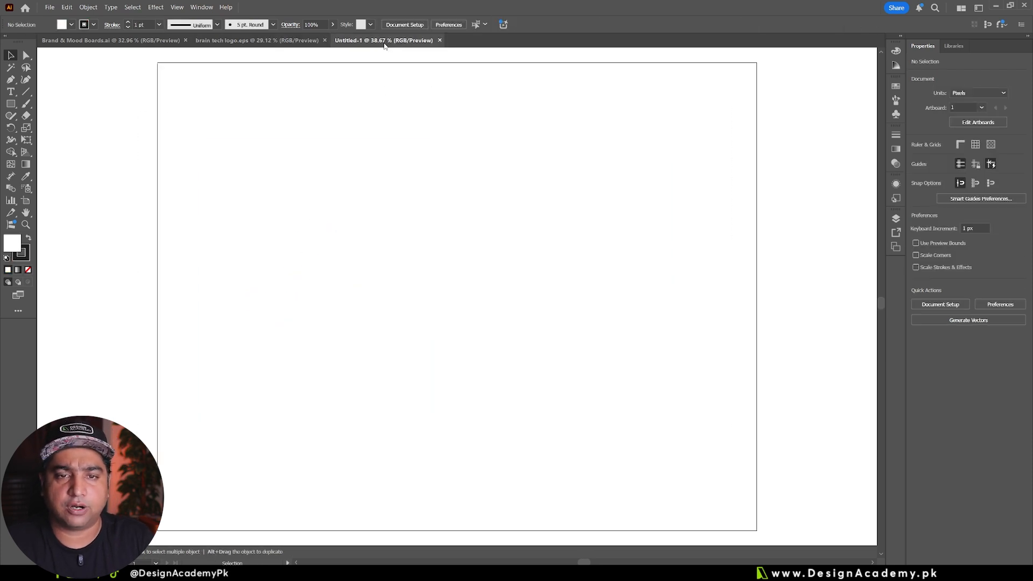
key(ctrl+v)
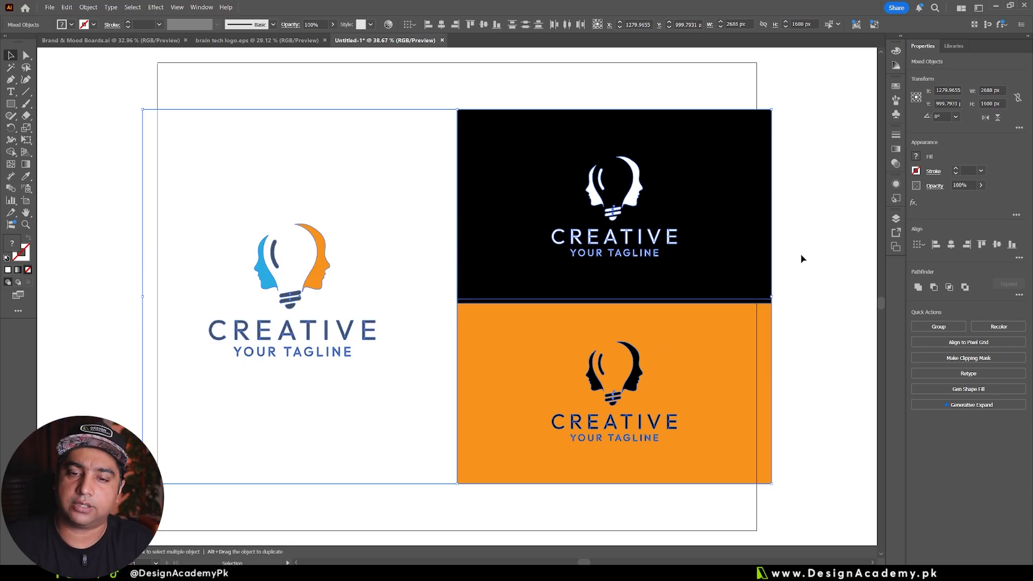
Step: Narrow the white background rectangle to about 1278 px so its left side meets the artboard's left edge
click(94, 129)
click(207, 175)
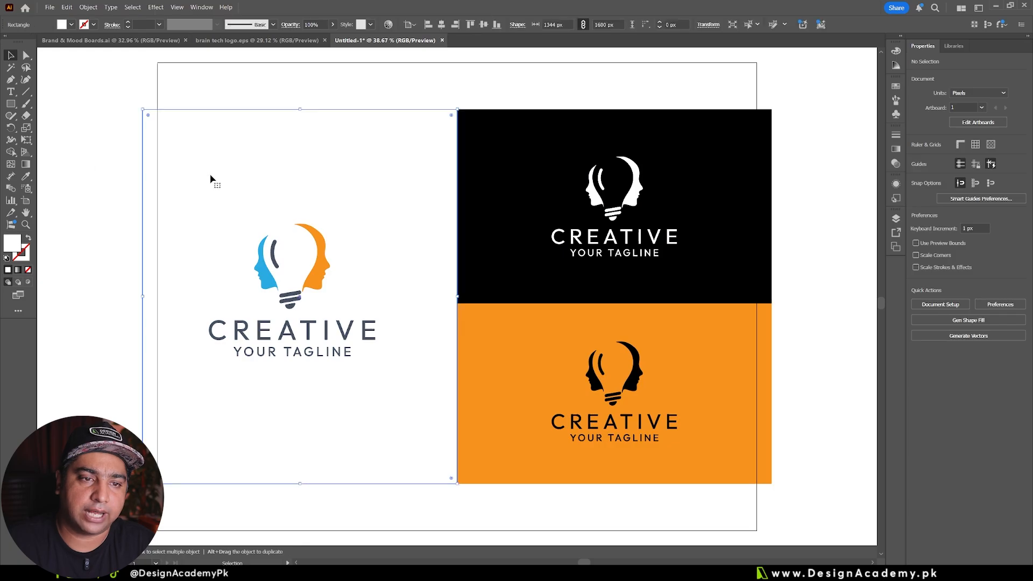
drag(144, 299, 158, 298)
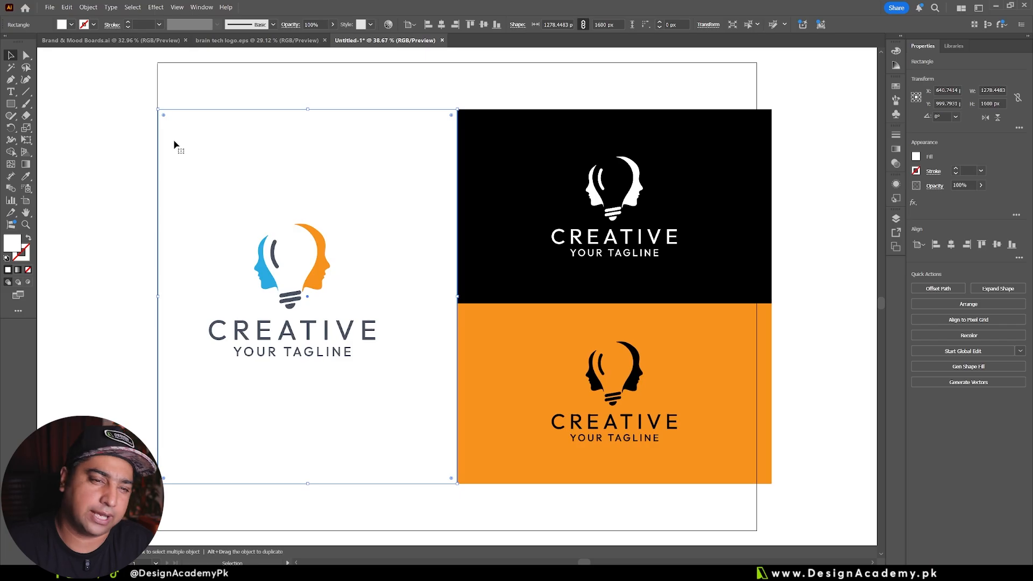
scroll(150, 249, up, 5)
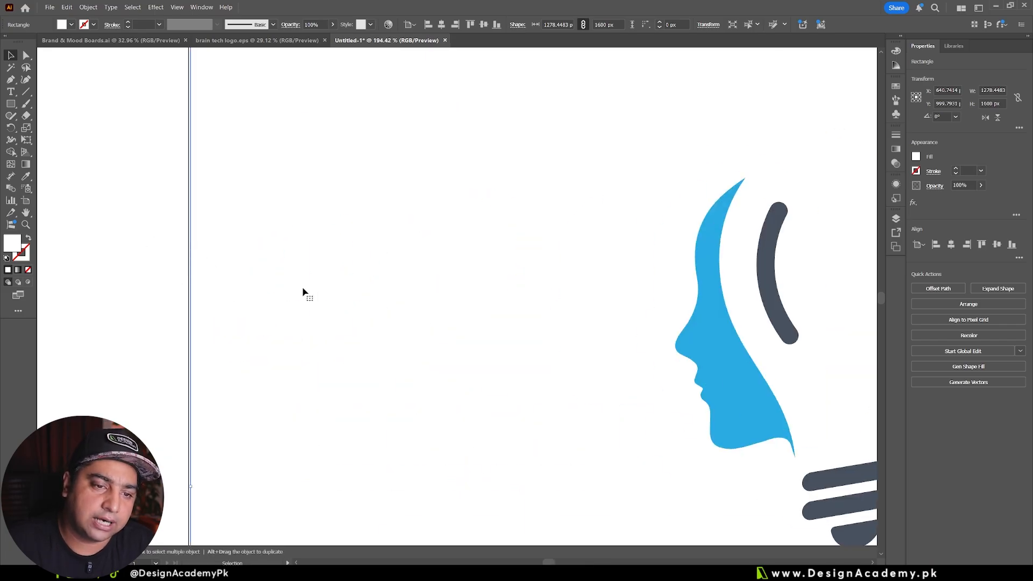
scroll(303, 292, down, 6)
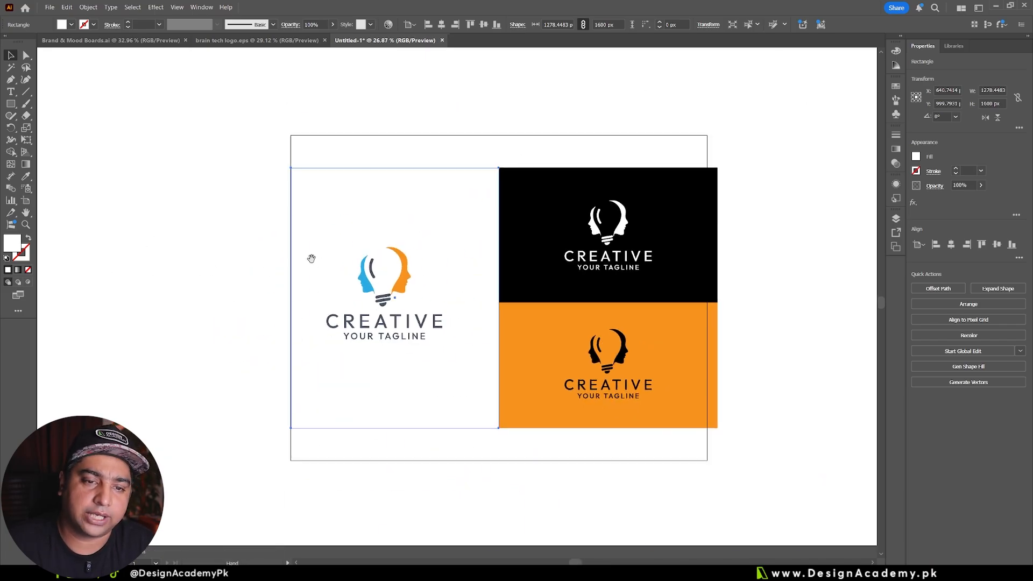
Step: Fit the white, black and orange rectangles to the artboard's top, bottom and right edges
shift+click(544, 178)
drag(505, 167, 504, 137)
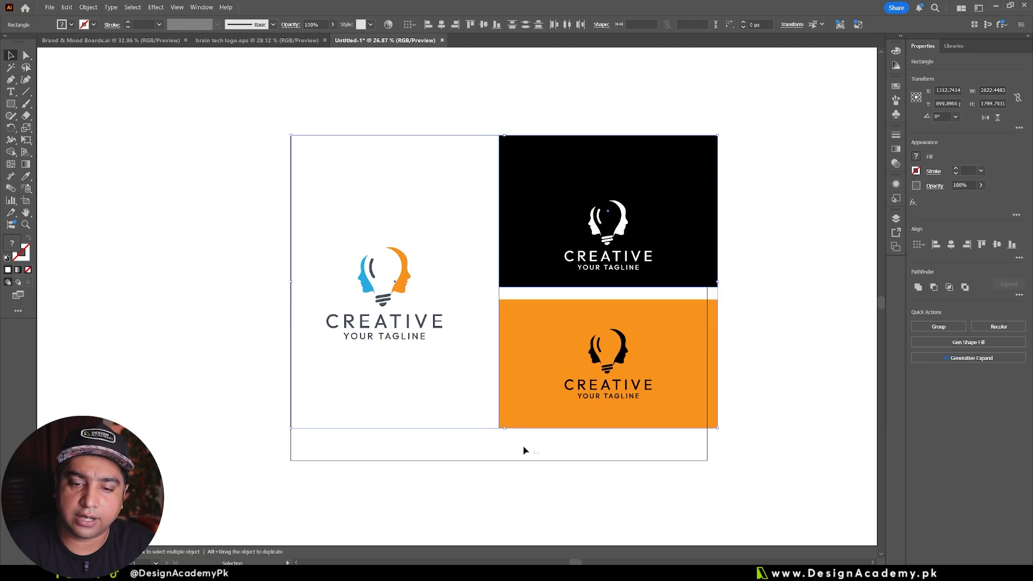
drag(506, 428, 508, 460)
click(159, 379)
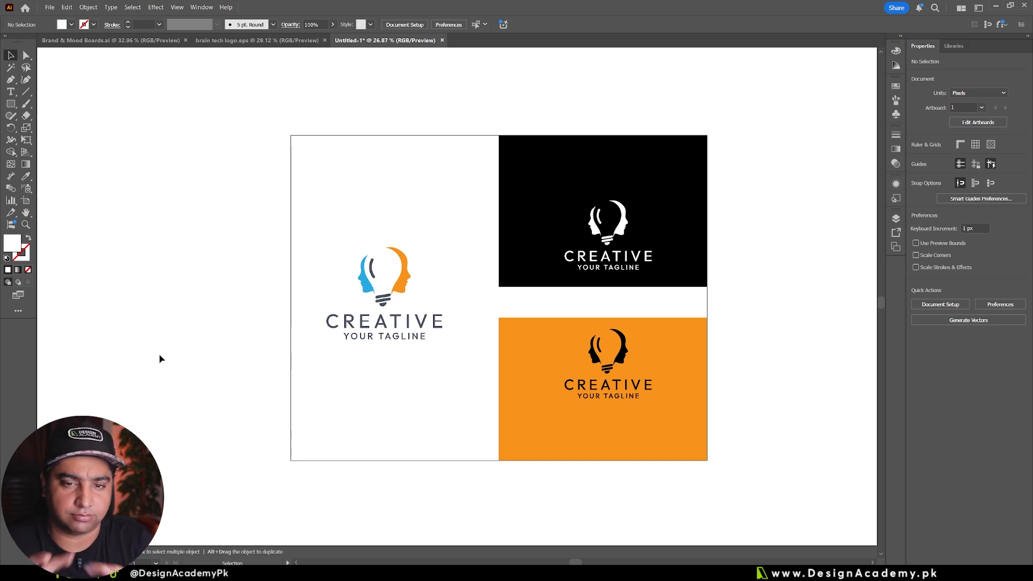
Step: Shorten the artboard from its lower edge to a height of about 1684 px
click(25, 200)
drag(500, 462, 505, 409)
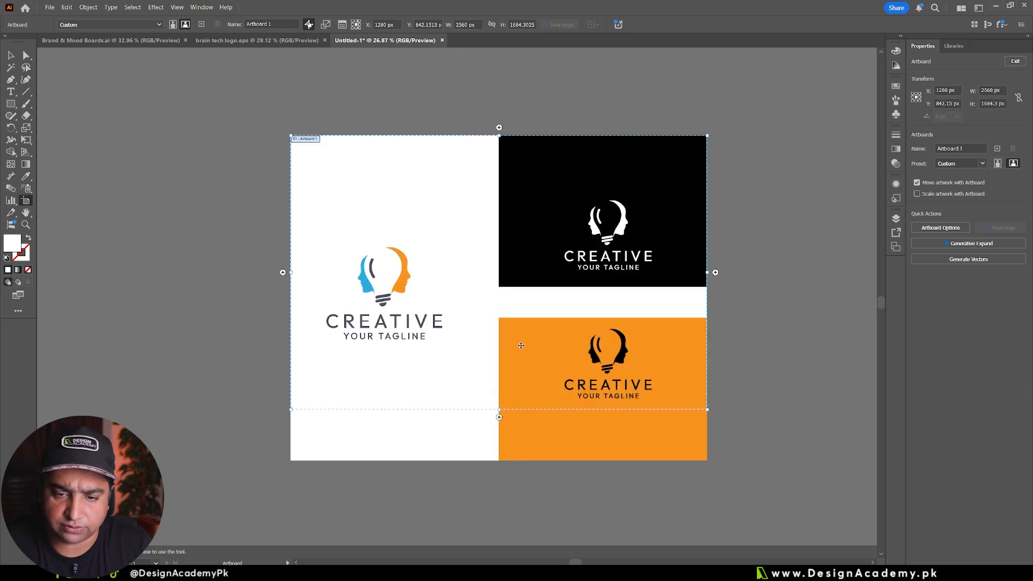
key(v)
Step: Raise the bottom edges of the white and orange rectangles to the artboard's lower edge
click(461, 410)
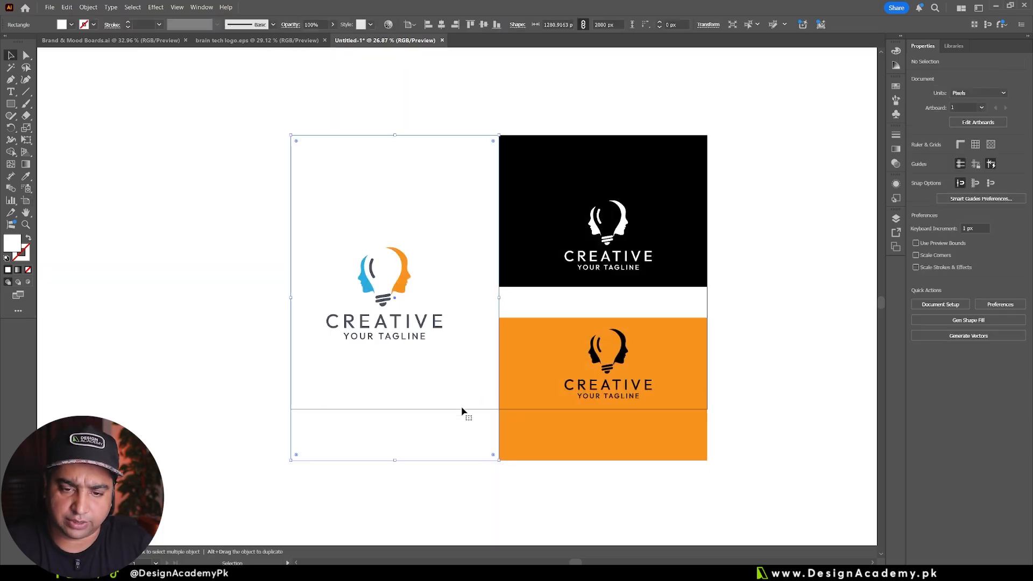
shift+click(563, 455)
drag(498, 460, 511, 409)
click(606, 454)
Step: Resize the black and orange rectangles so they meet halfway down the artboard's right half
key(z)
drag(727, 319, 751, 319)
drag(658, 299, 677, 373)
key(v)
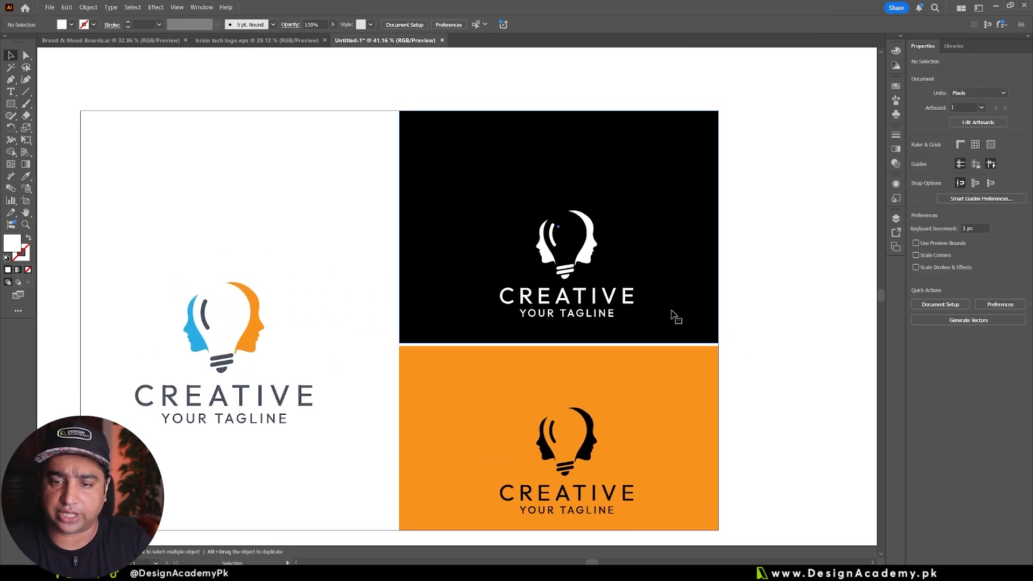
click(673, 315)
drag(559, 343, 559, 303)
click(559, 346)
drag(558, 345, 562, 302)
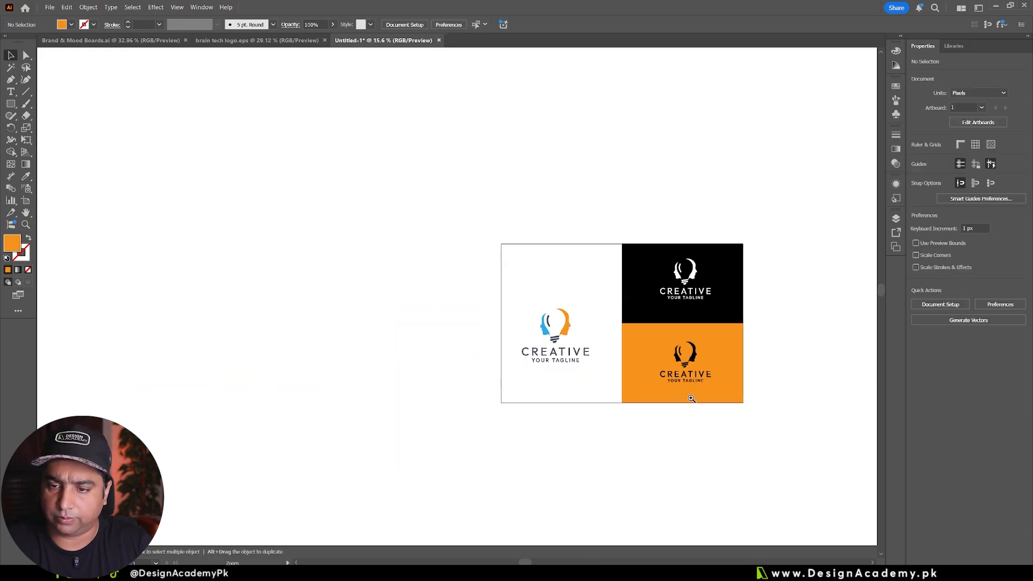
Step: Reposition the white, black and coloured logos so each sits centred on its own background panel
scroll(689, 399, up, 4)
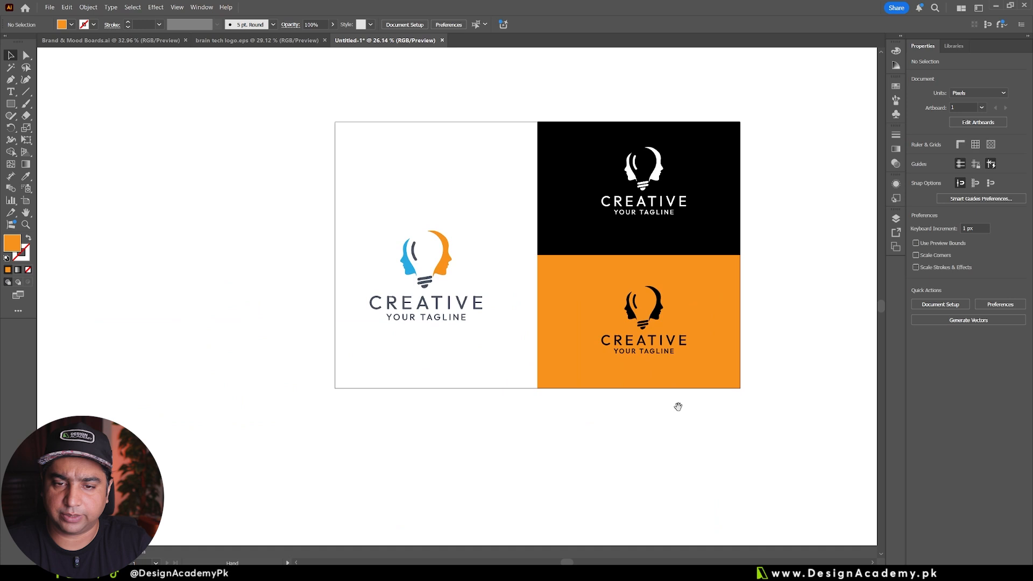
click(477, 369)
drag(442, 264, 446, 251)
click(254, 288)
drag(501, 386, 352, 424)
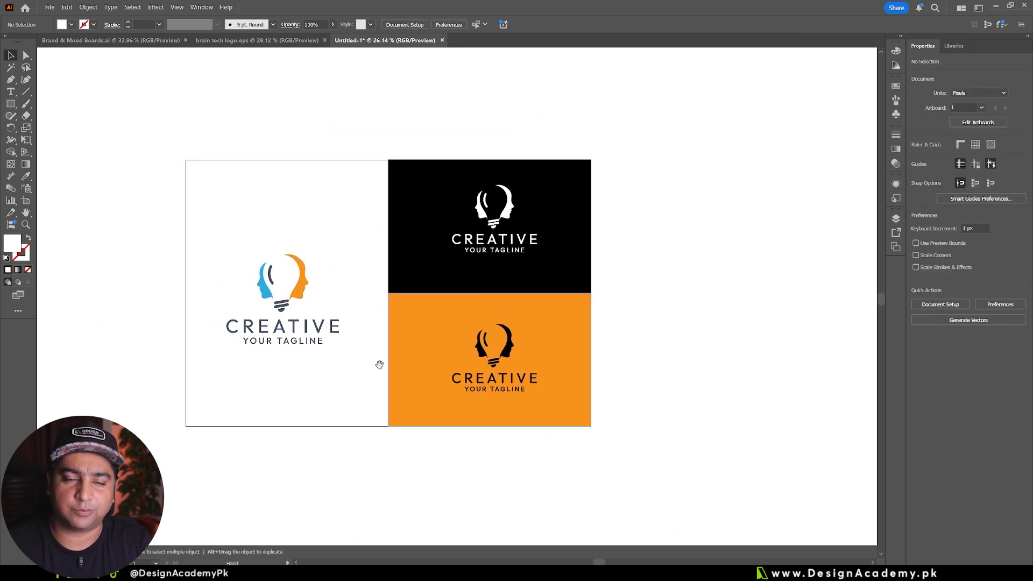
drag(380, 364, 398, 348)
drag(491, 396, 544, 414)
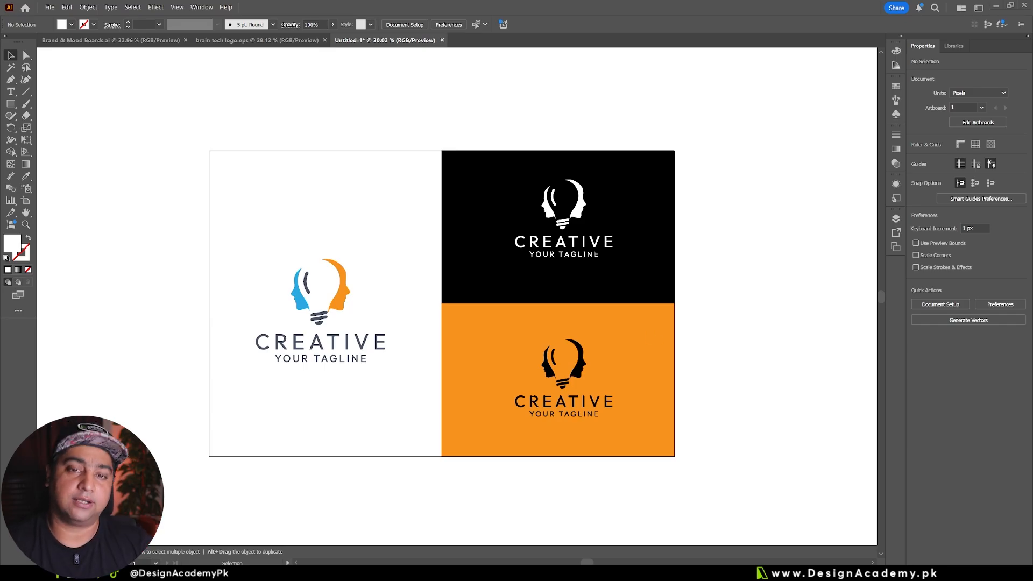
Step: Save the document to Downloads in Illustrator EPS format as brain tech logo.eps, replacing the existing file
click(50, 7)
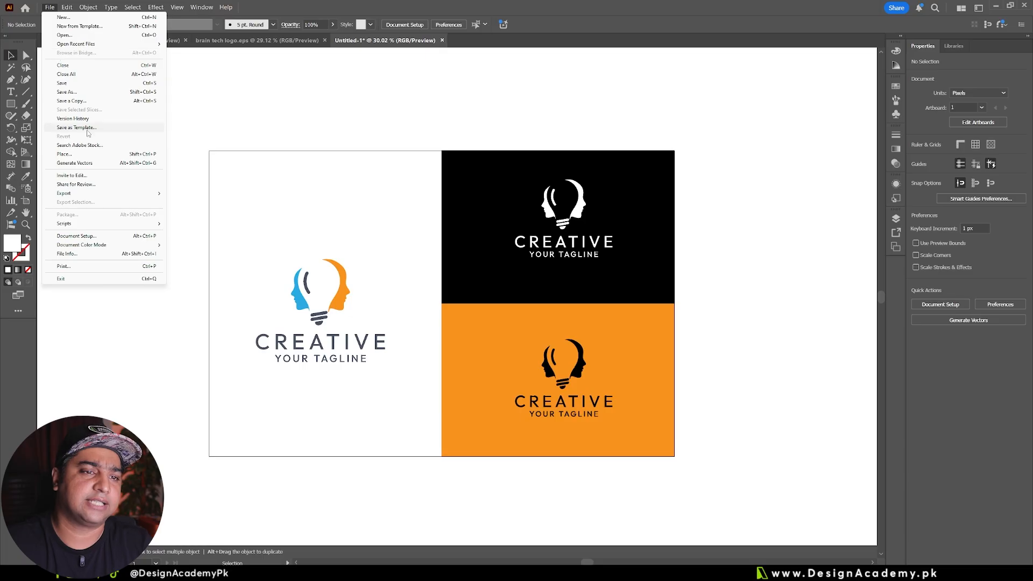
click(91, 93)
click(87, 243)
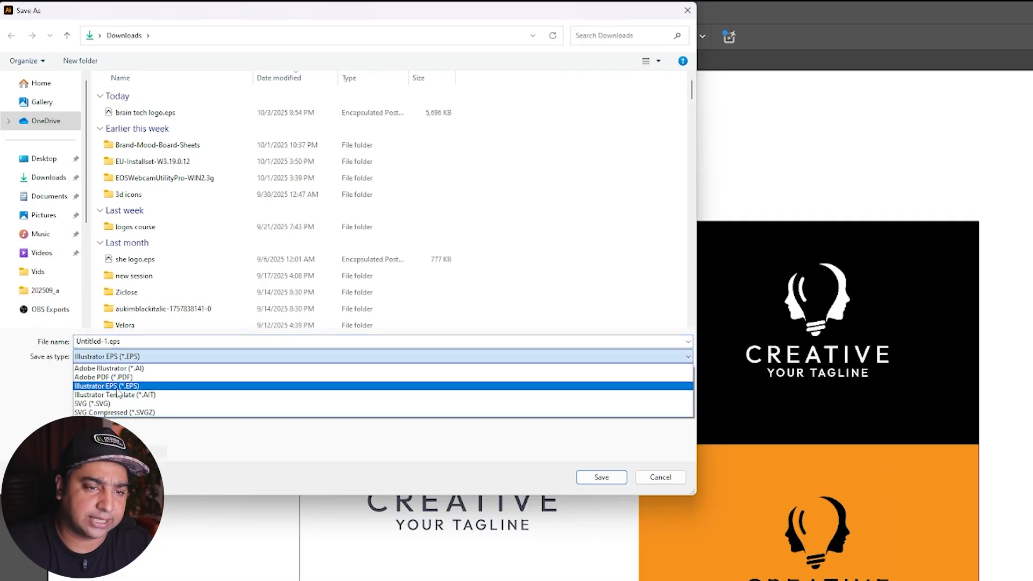
click(118, 386)
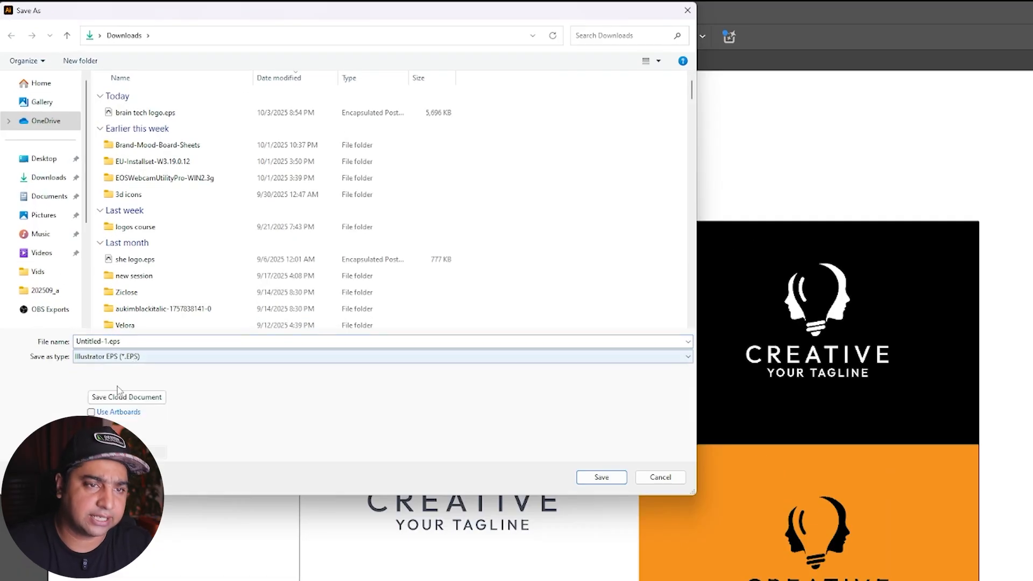
click(133, 114)
click(161, 342)
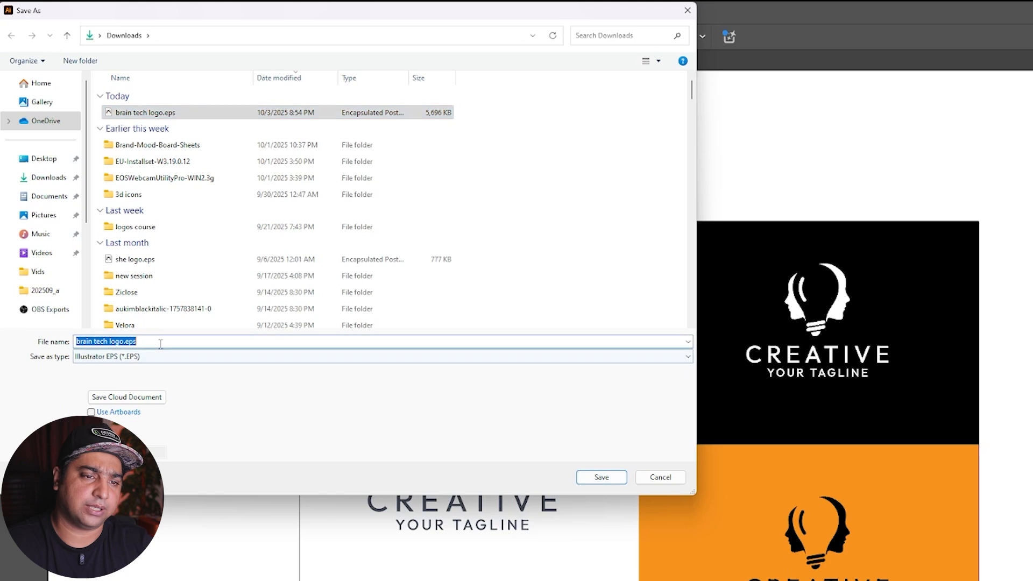
click(601, 477)
click(795, 464)
Step: Set the EPS version to Illustrator 10 EPS and finish the export
click(296, 186)
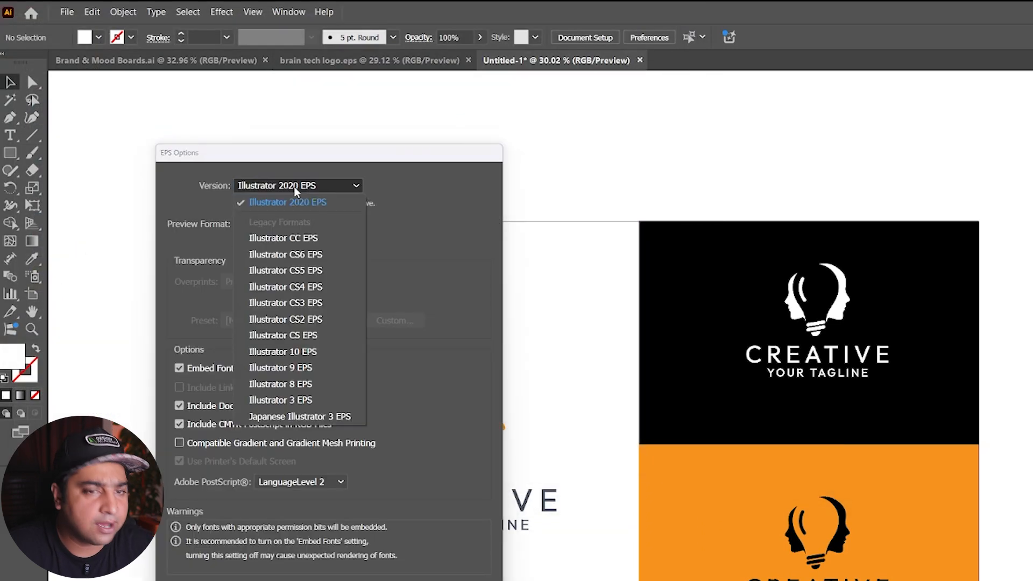
click(320, 356)
click(384, 578)
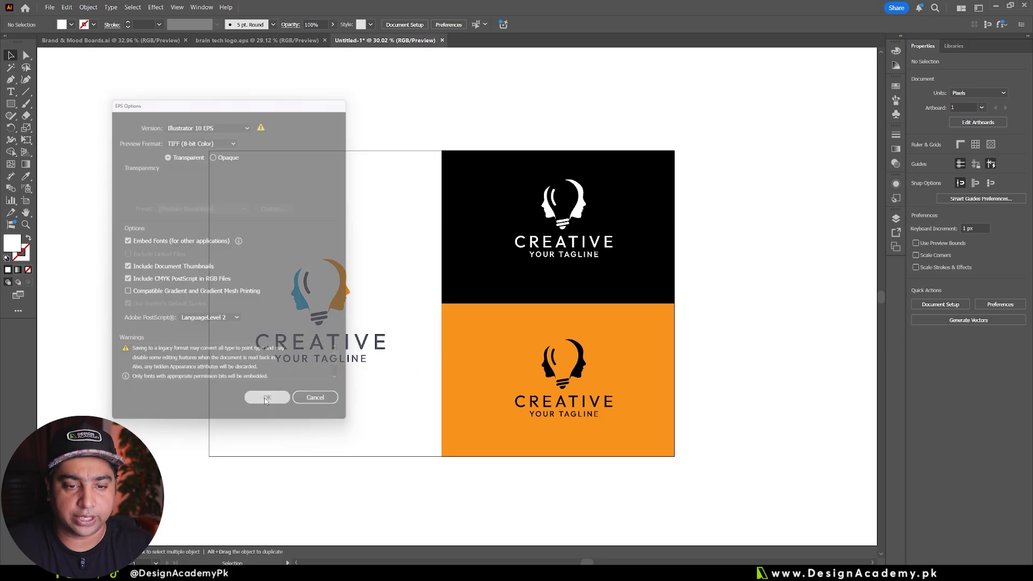
click(557, 305)
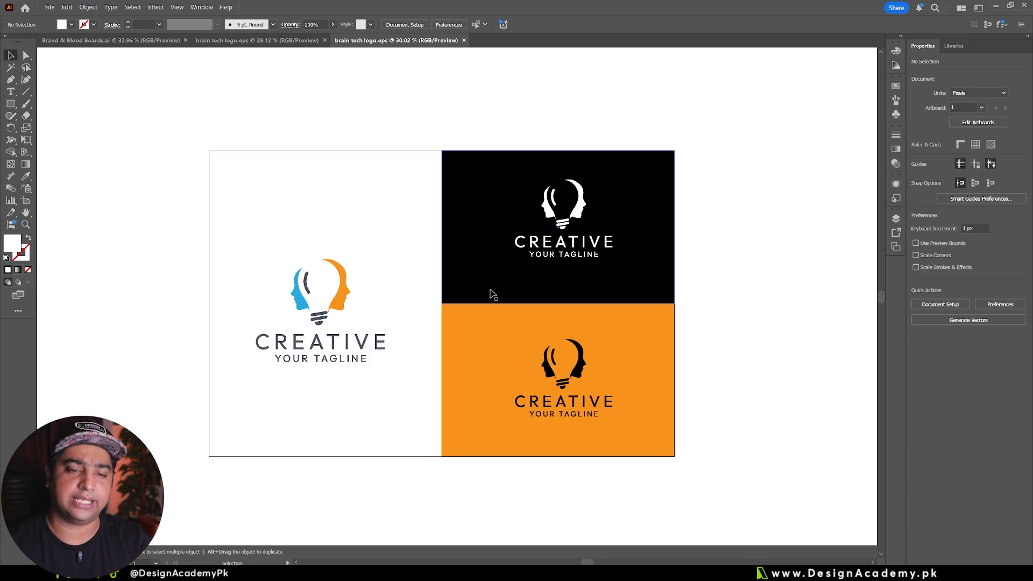
Step: Switch to the Shutterstock contributor site in the browser and upload brain tech logo.eps from Downloads
click(347, 342)
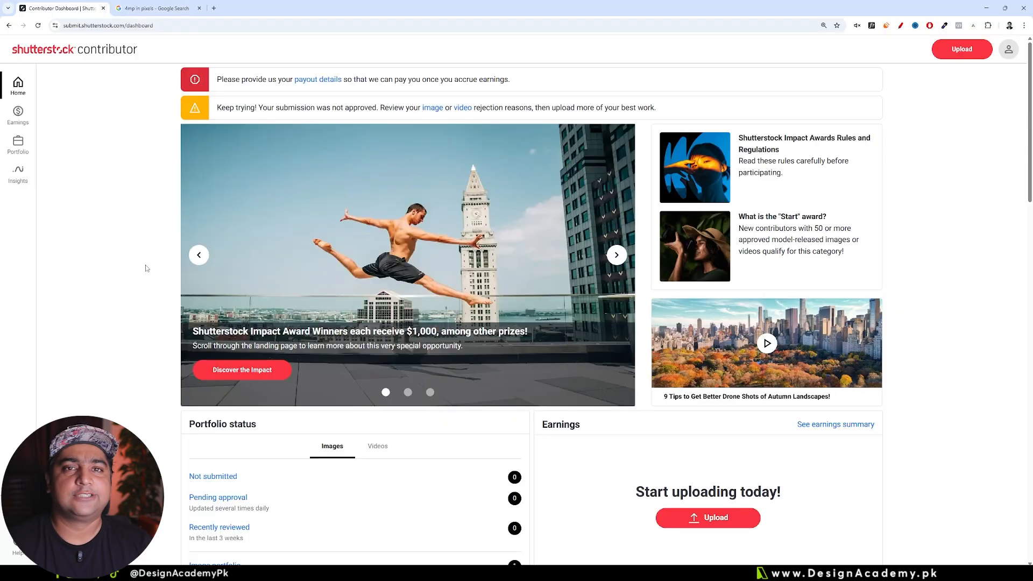
click(960, 49)
click(516, 311)
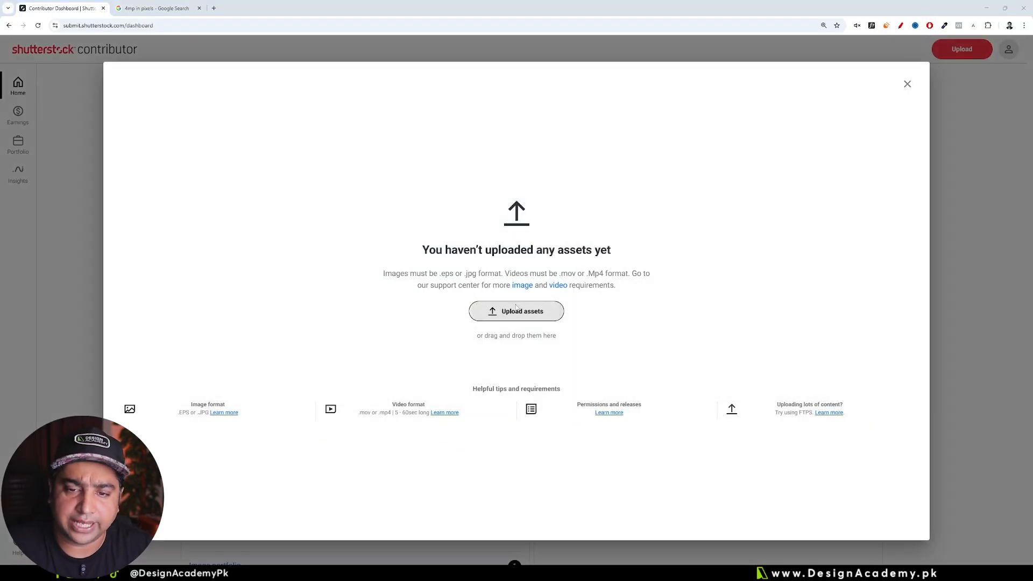
click(99, 77)
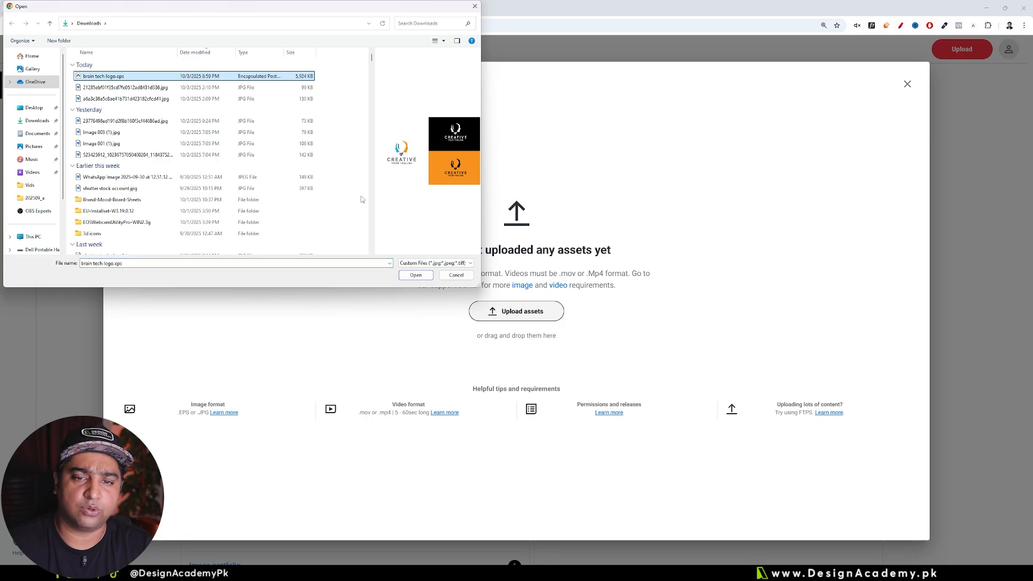
click(416, 275)
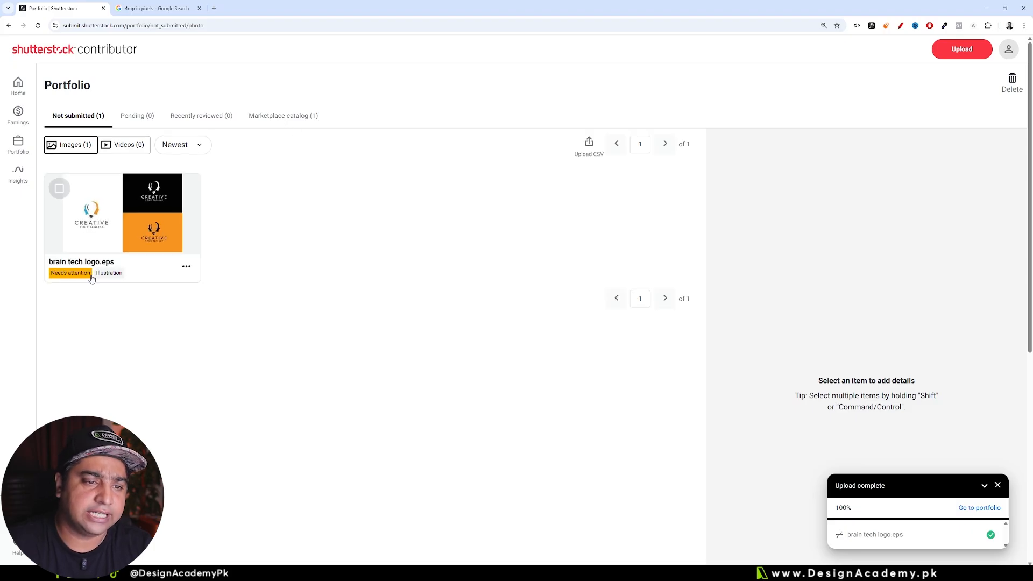
Step: Open the details of the uploaded brain tech logo.eps asset and choose Illustration as its image type
click(129, 232)
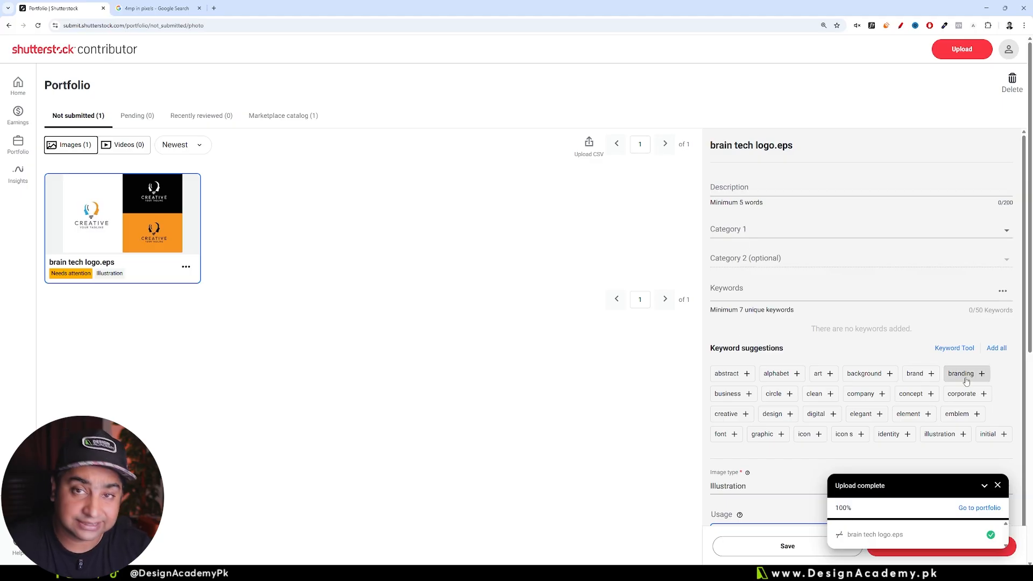
scroll(731, 300, down, 3)
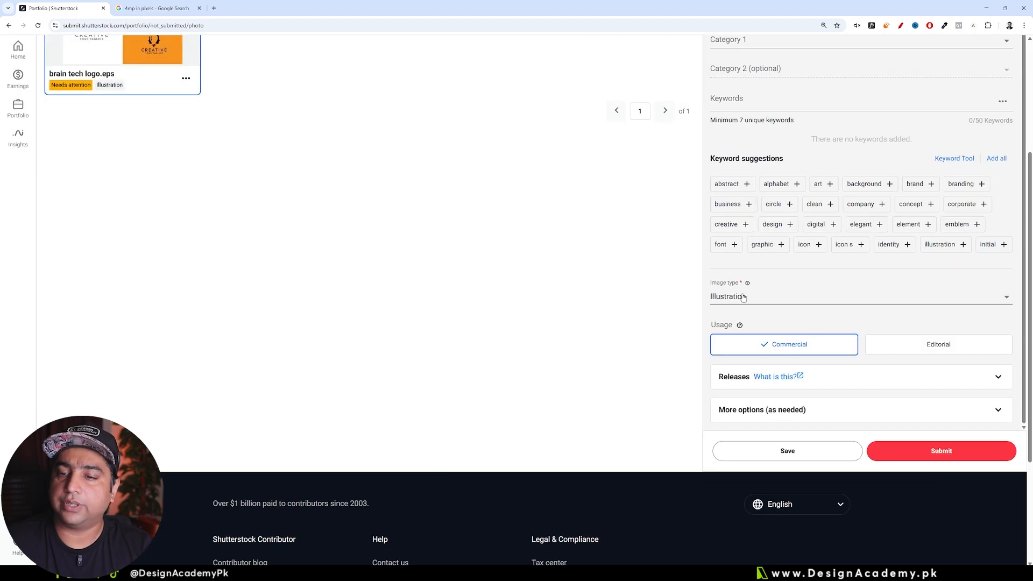
click(731, 300)
click(727, 334)
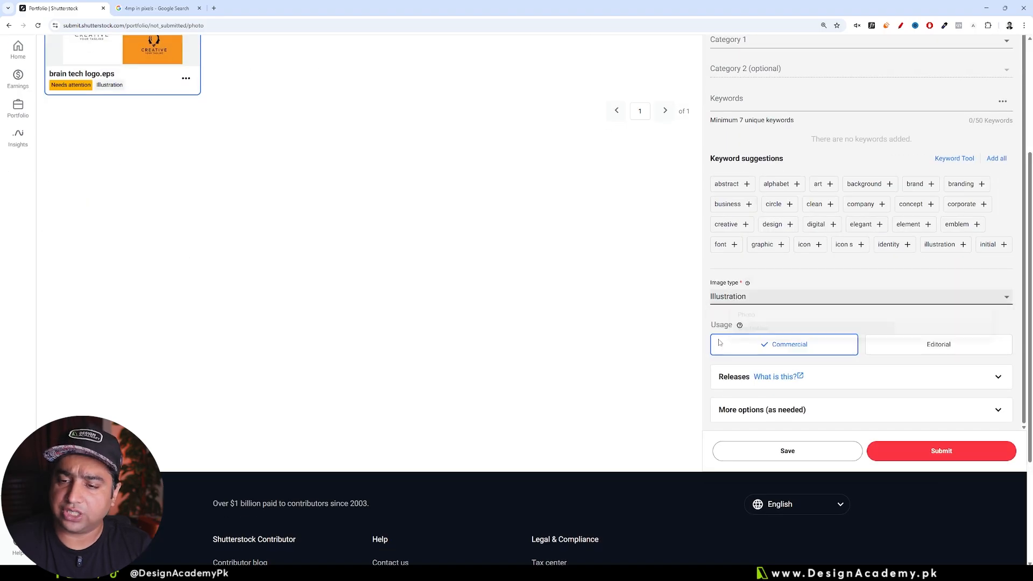
scroll(269, 249, up, 3)
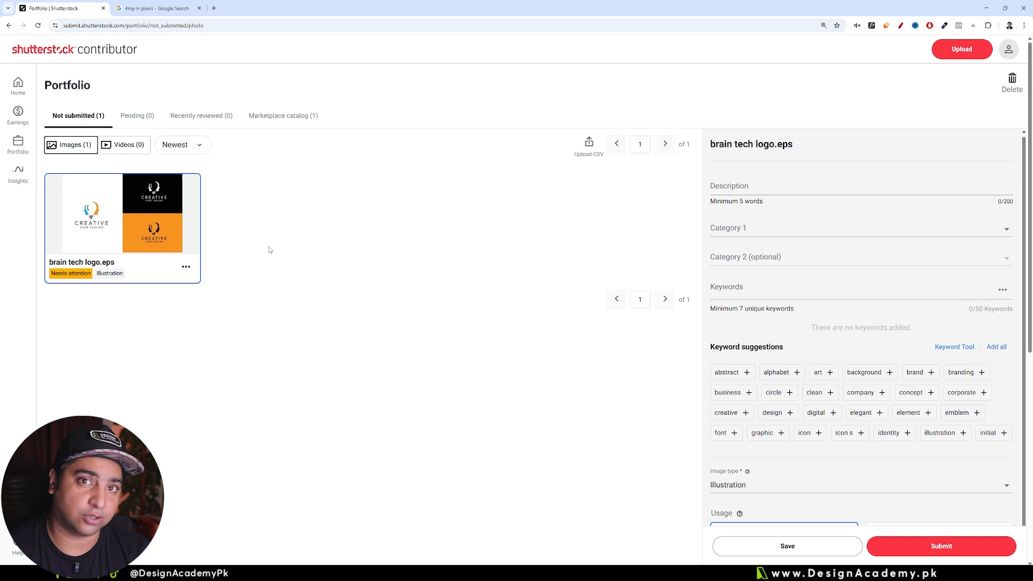
Step: Open the portfolio's keyword suggestions tool and search Vectors for "bulb logo, brain logo, idea logo"
click(20, 153)
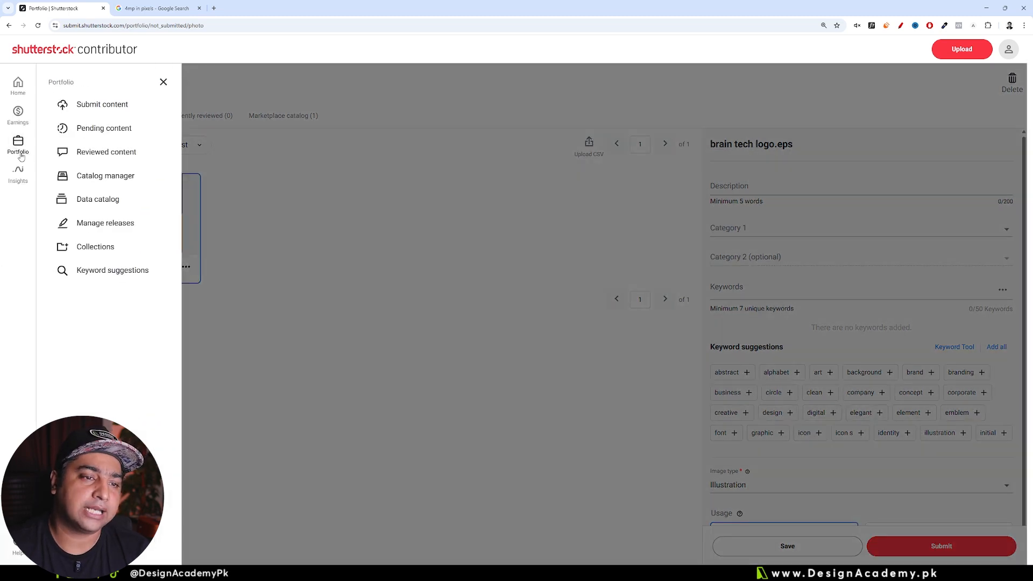
click(118, 271)
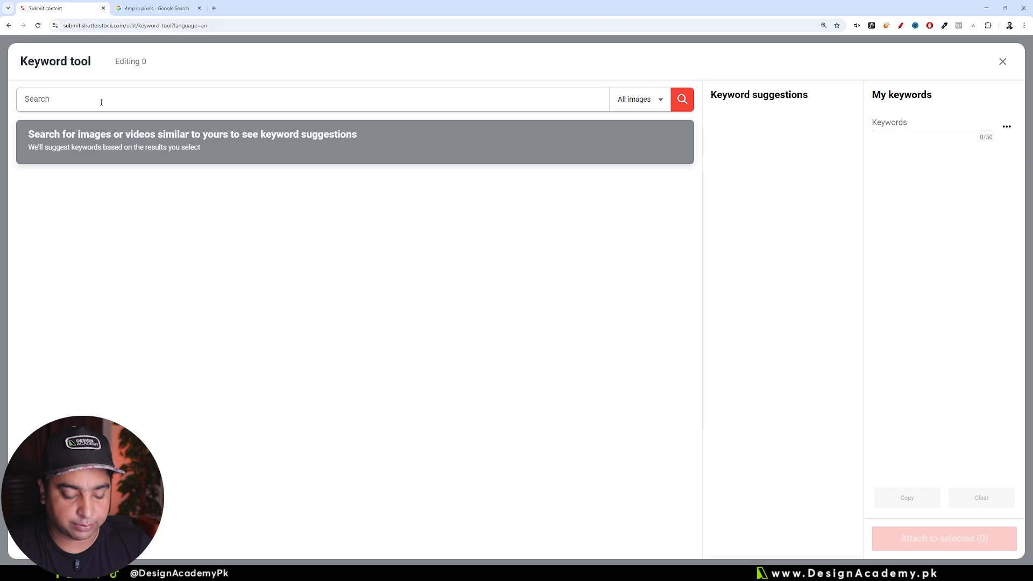
text(bulb logo, brain logo)
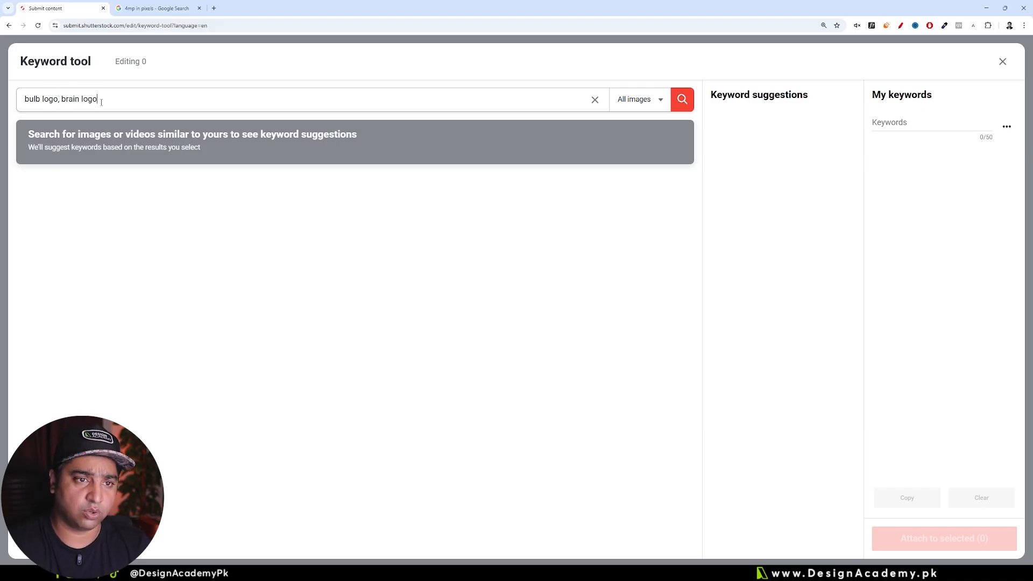
text(, idea logo)
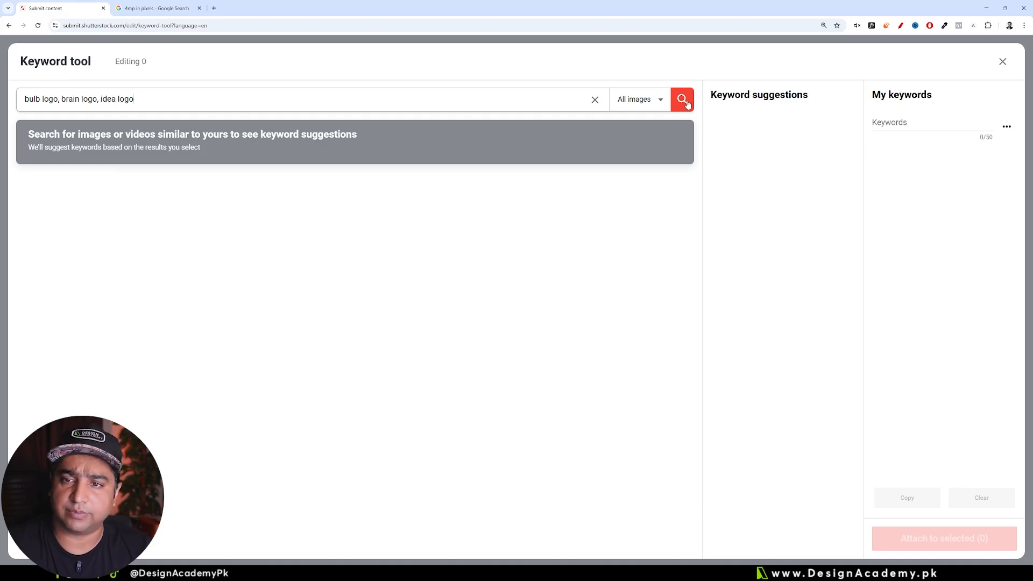
click(639, 99)
click(638, 142)
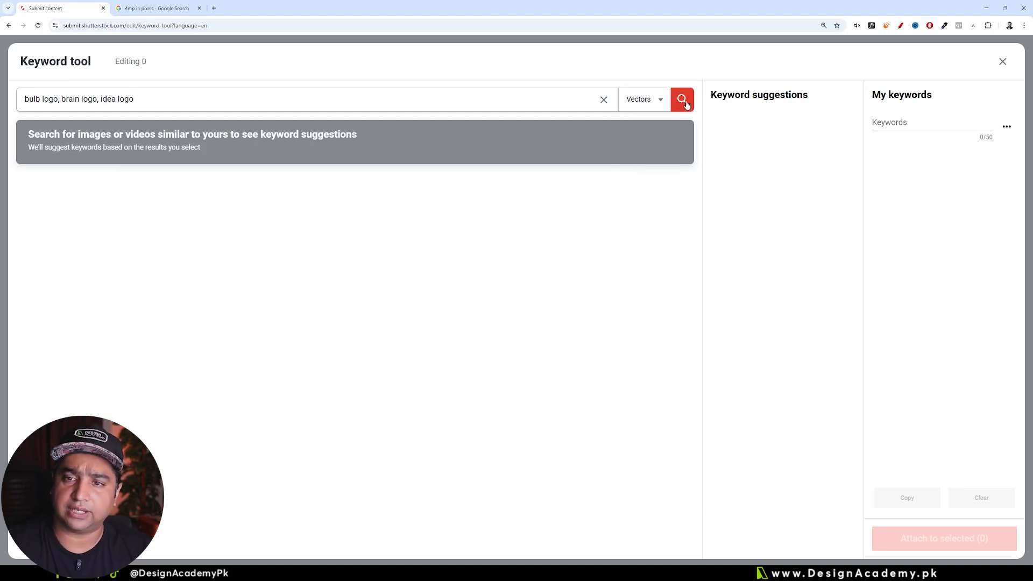
click(659, 101)
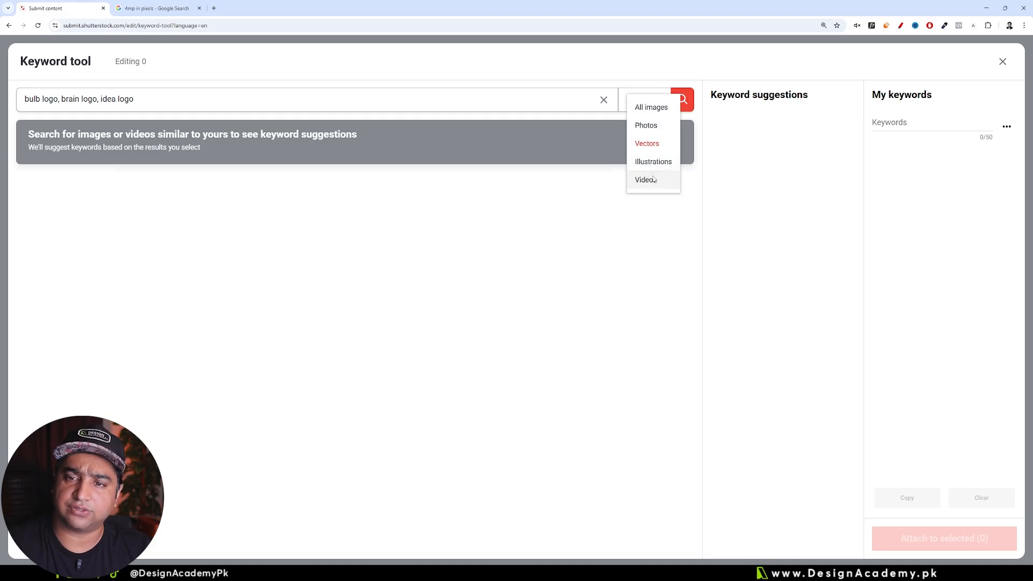
click(684, 104)
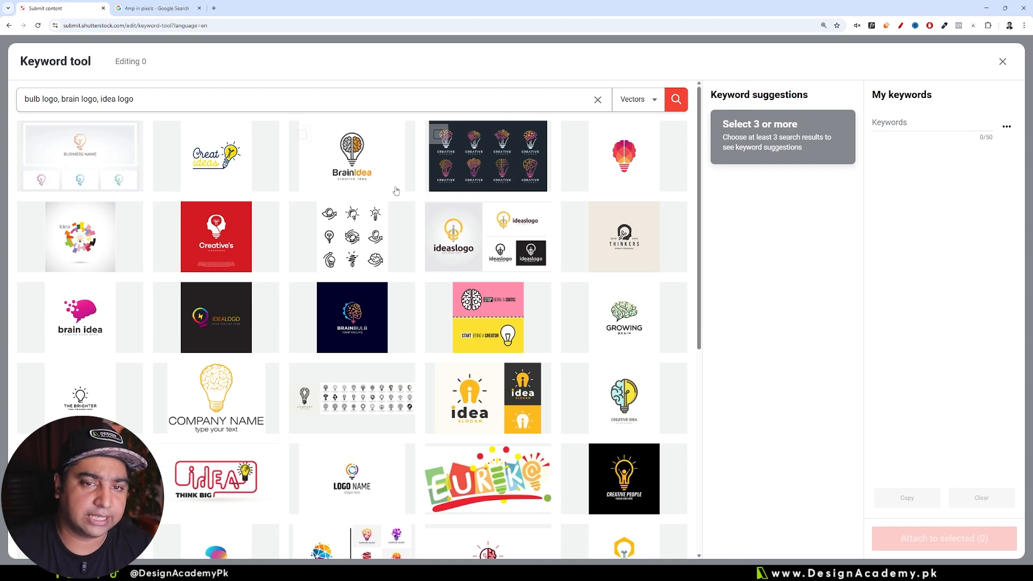
Step: Select the Brain Idea, Business Name and red Creative's logos as similar results and add all of their most relevant keywords
click(355, 161)
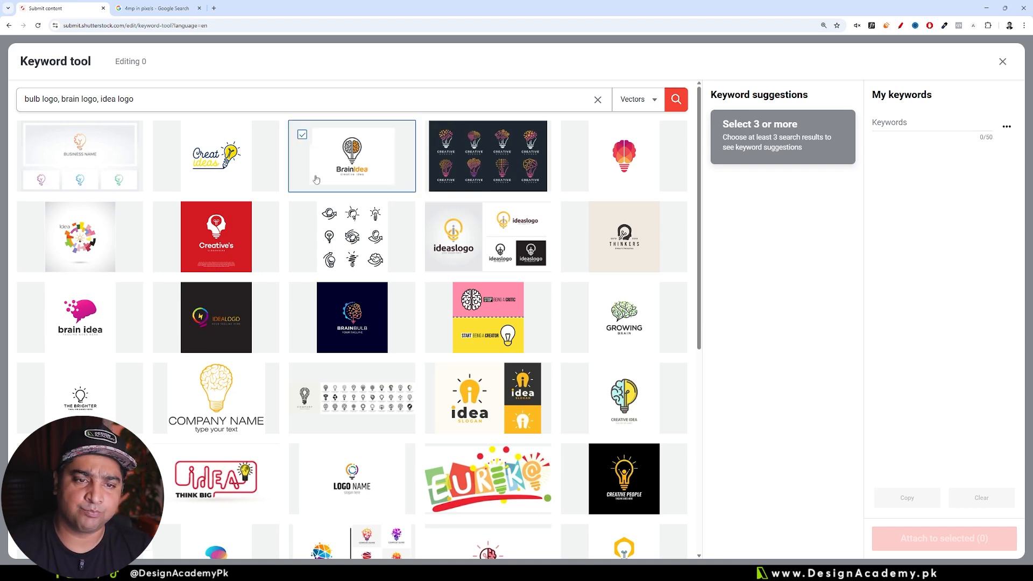
click(108, 164)
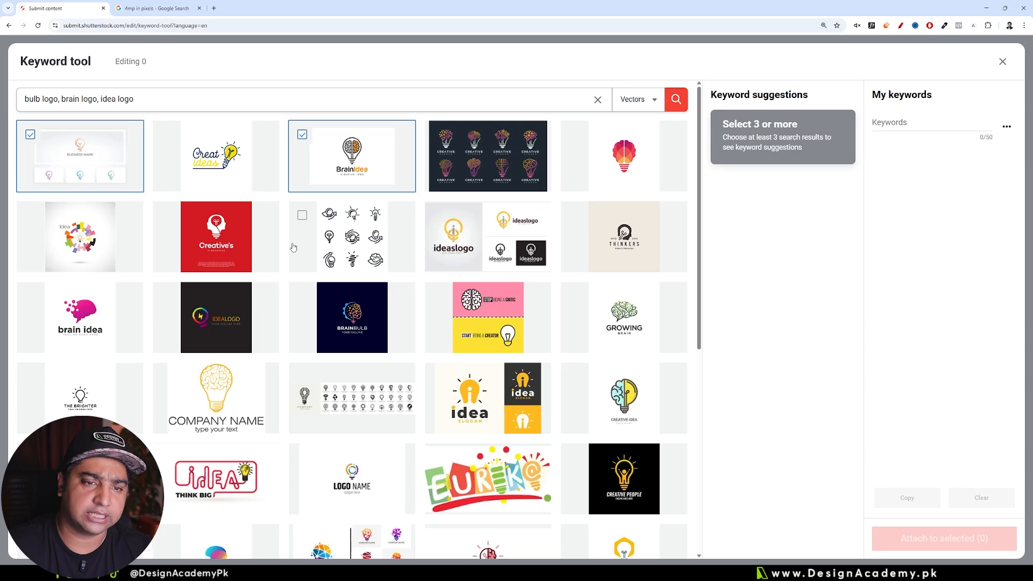
click(222, 240)
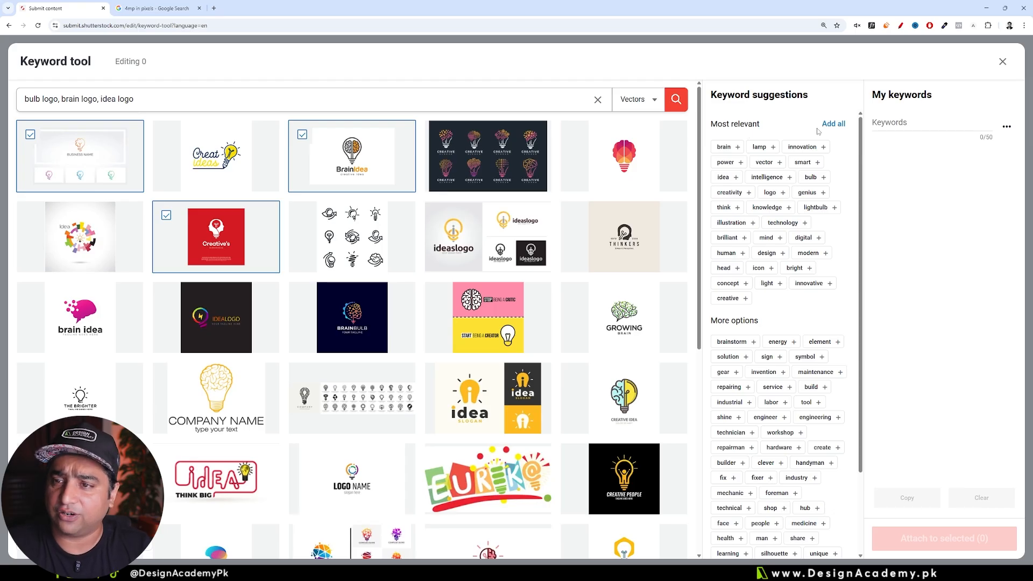
click(832, 124)
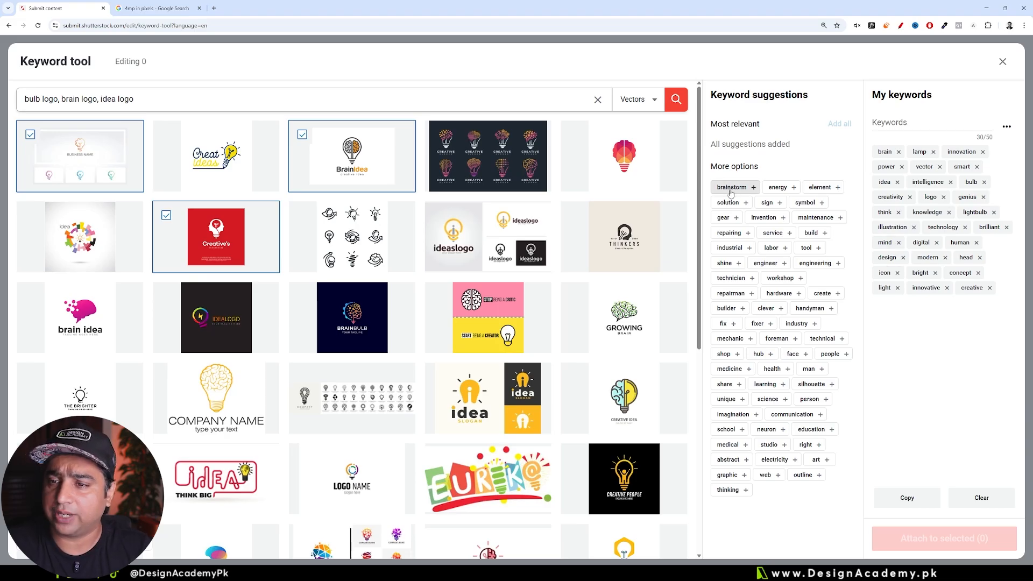
Step: Add the extra suggested keywords energy, shine, invention, science, medical and thinking to the keyword list
click(778, 187)
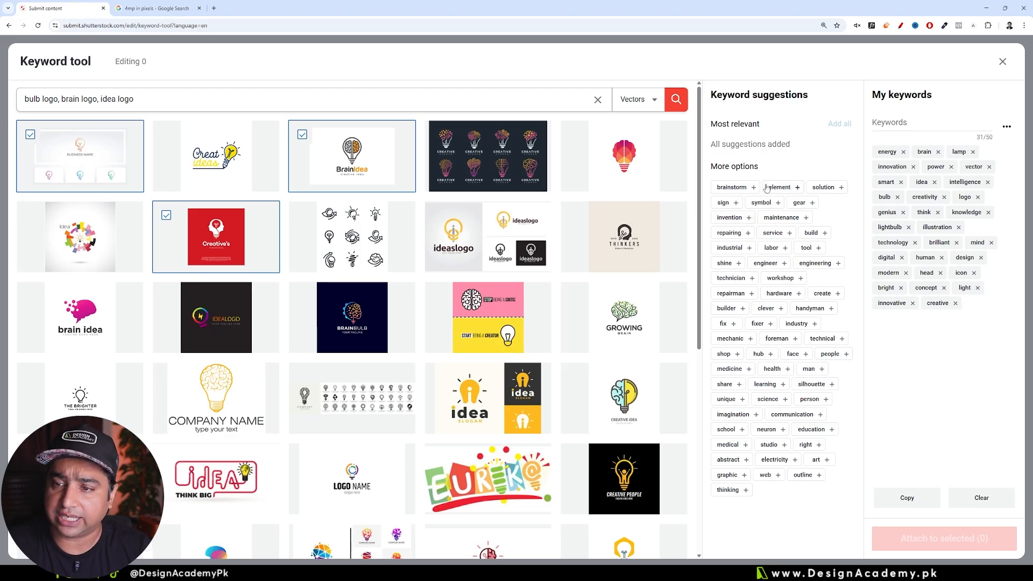
click(731, 264)
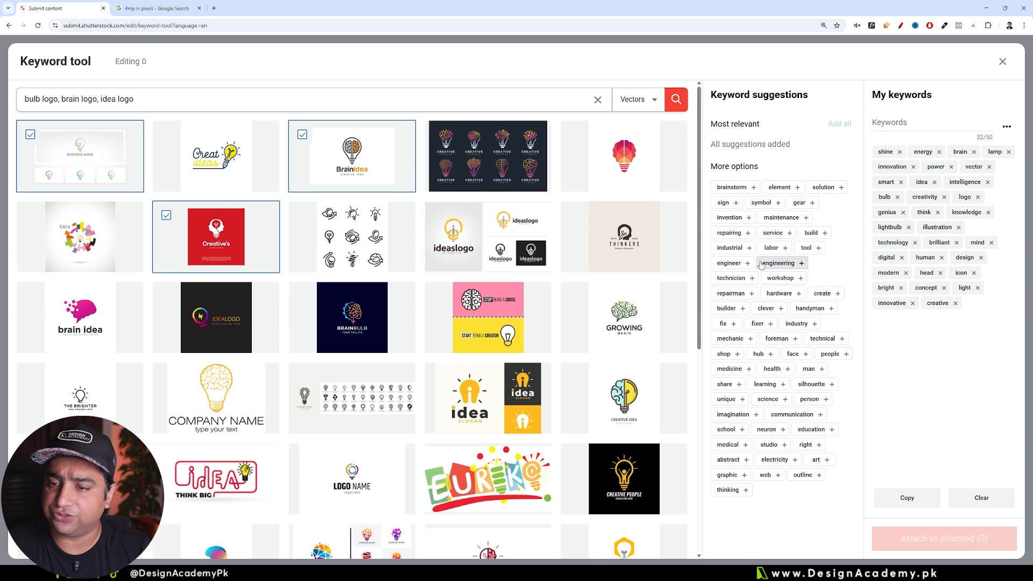
click(731, 217)
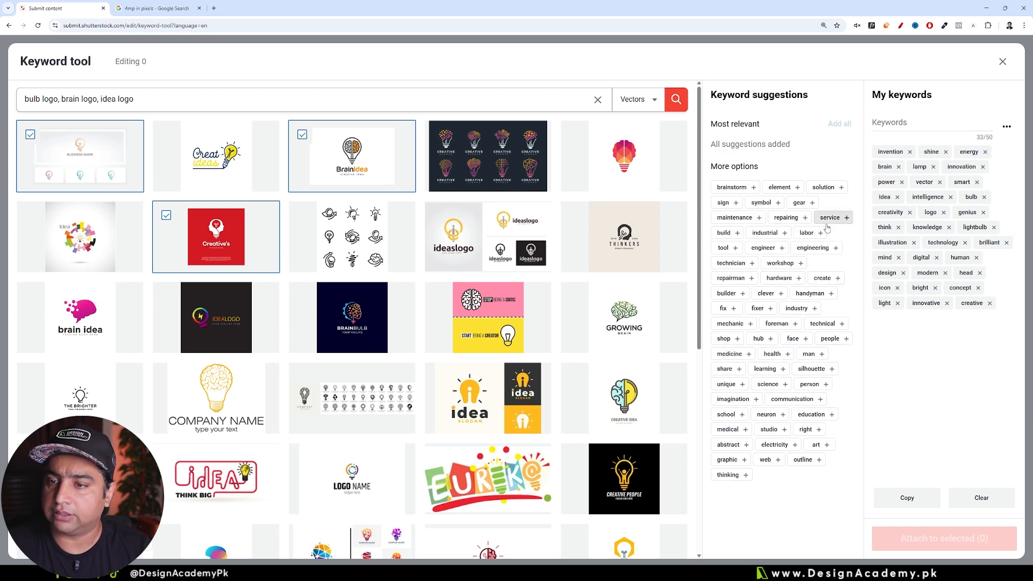
click(768, 385)
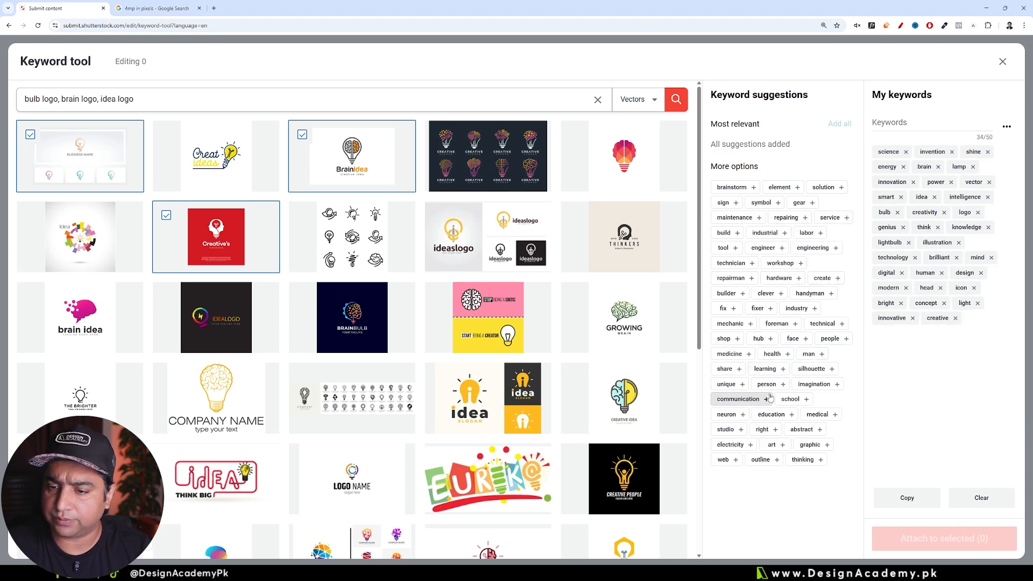
click(813, 415)
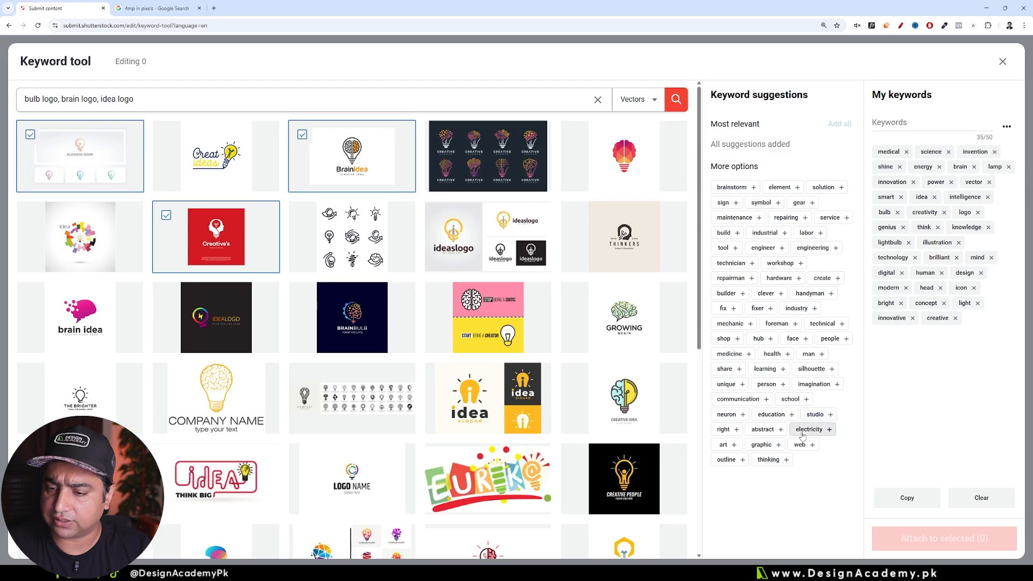
click(763, 461)
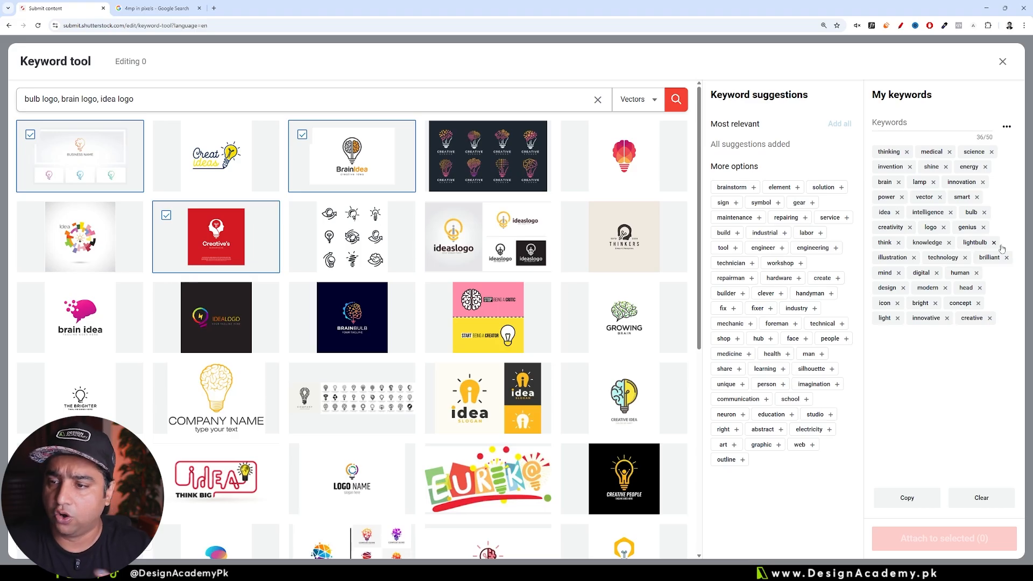
Step: Copy the collected keywords, paste them into the keywords of brain tech logo.eps, and add the suggested keyword branding
click(911, 498)
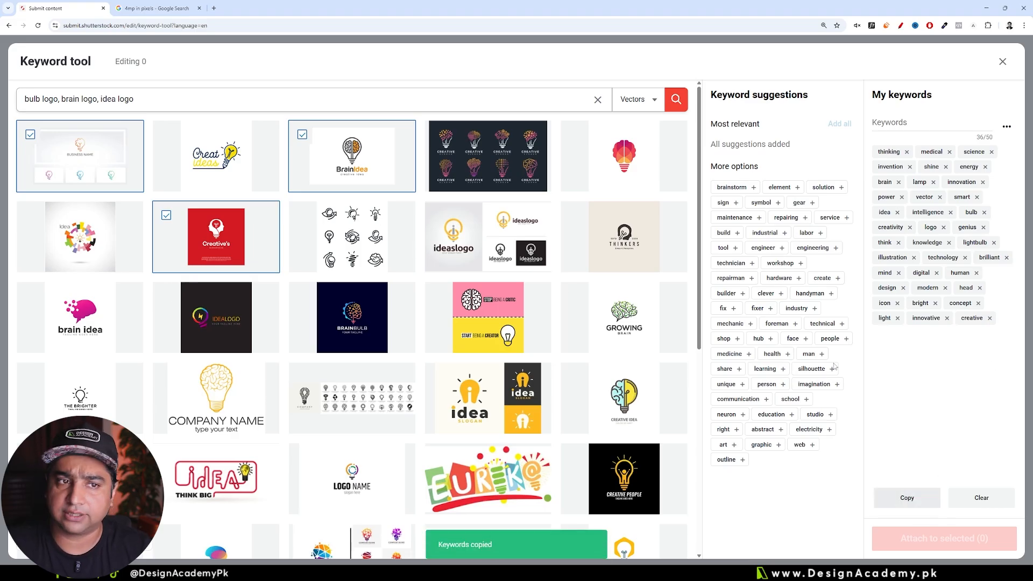
click(1002, 62)
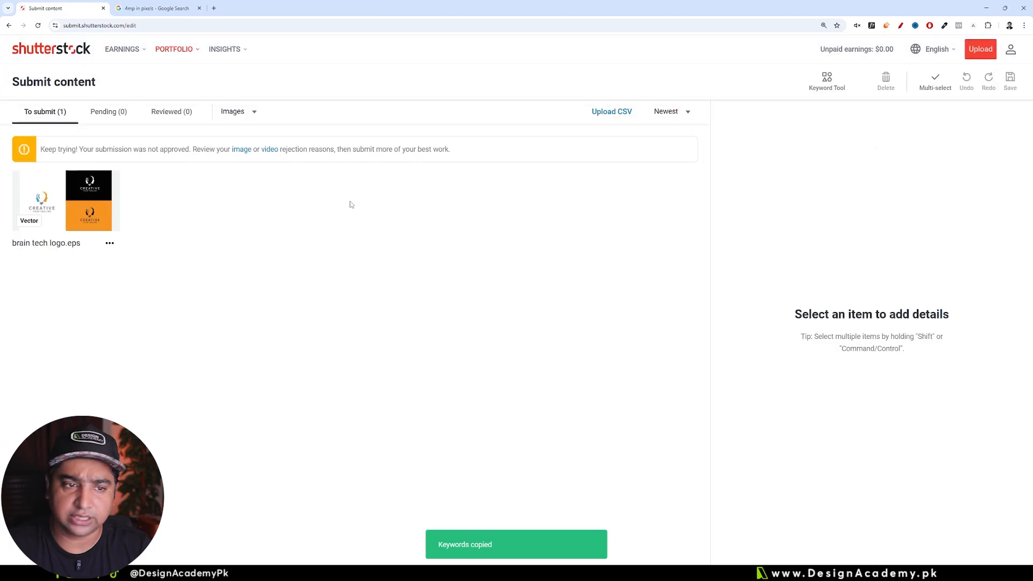
click(43, 202)
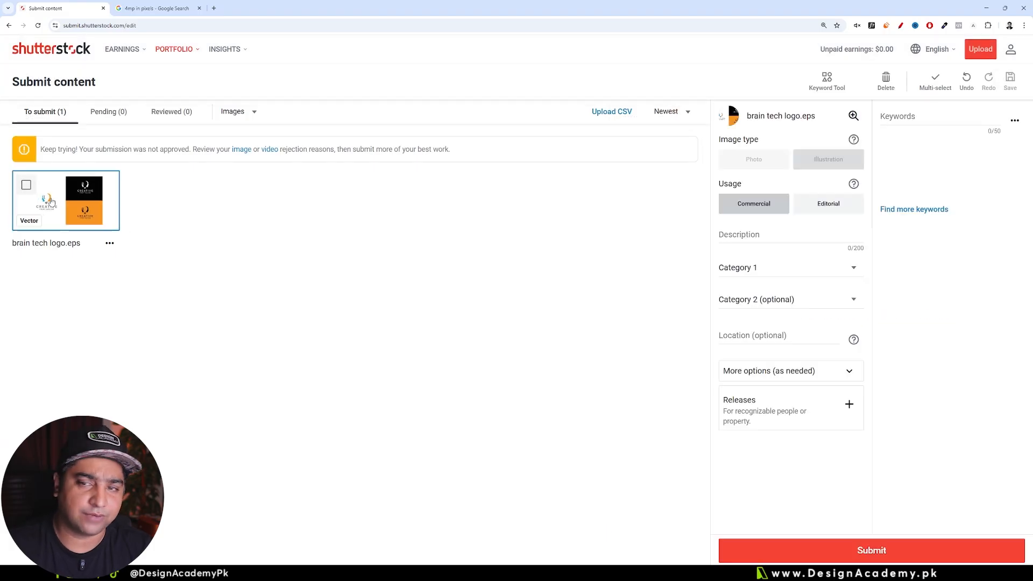
click(911, 128)
right_click(909, 121)
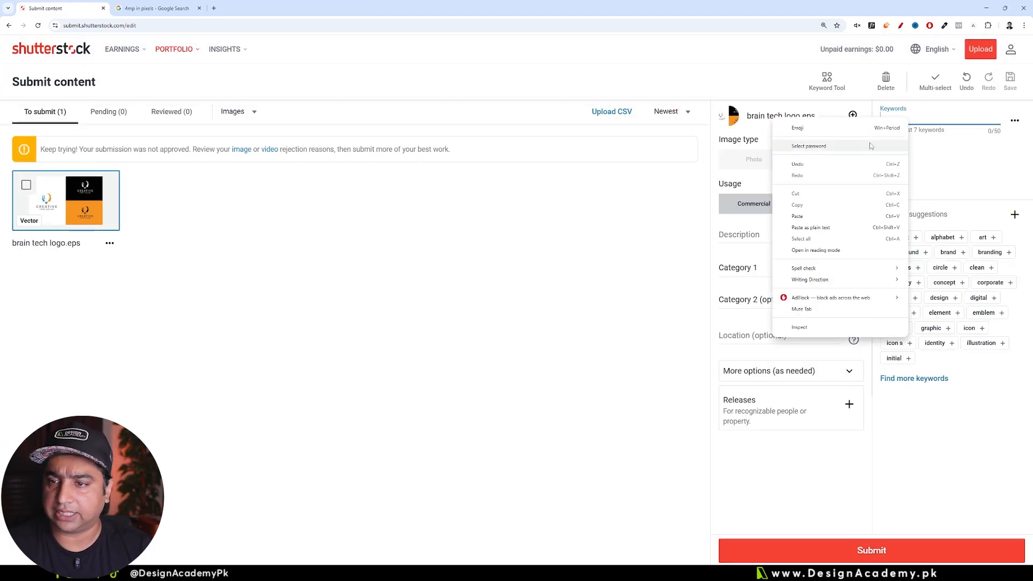
click(823, 215)
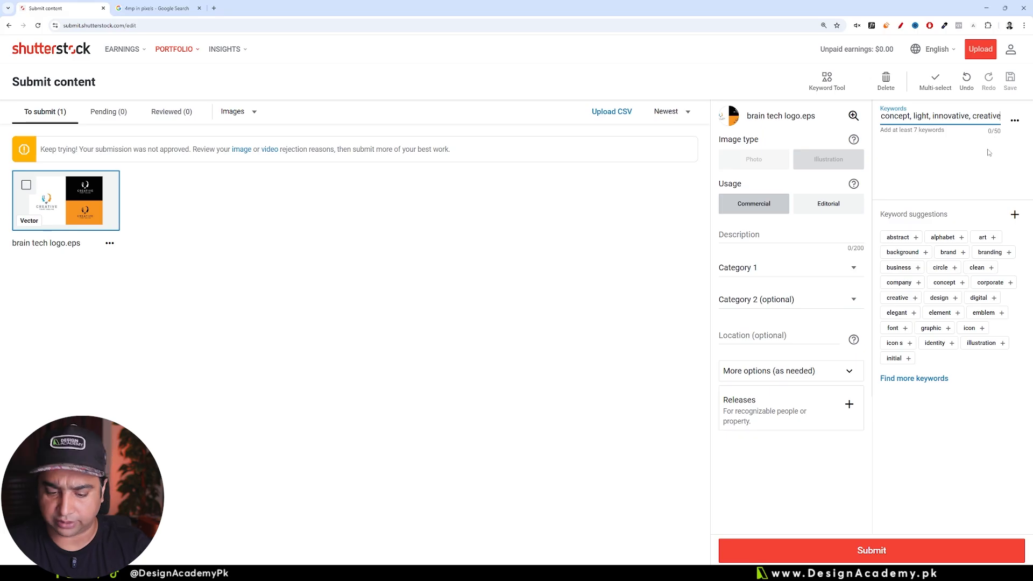
key(Return)
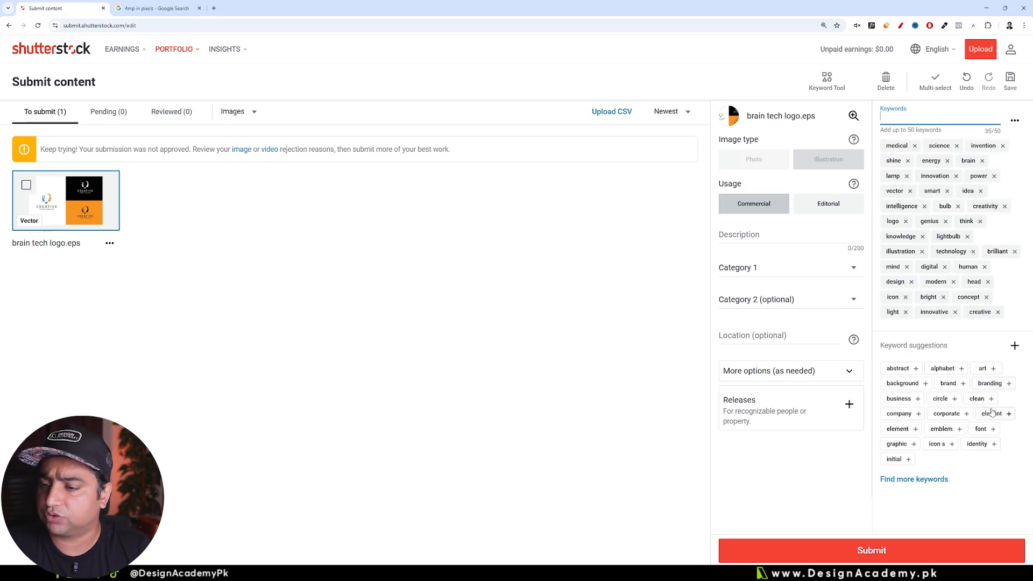
click(990, 387)
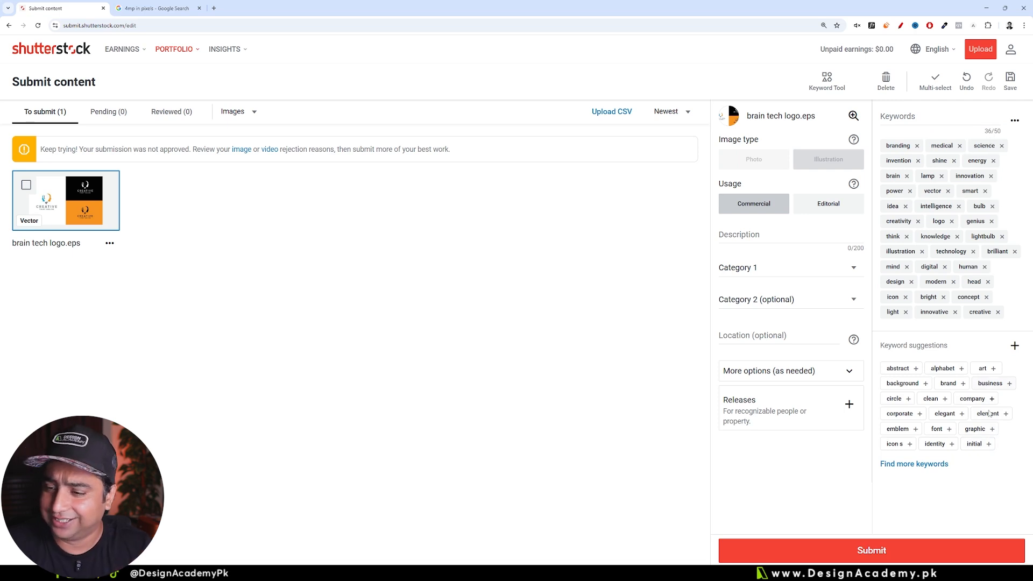
Step: Enter "Brain Bulb Logo, Bulb logo, Idea Logo, Tech Logo, Brain Logo" as the description of brain tech logo.eps
click(741, 237)
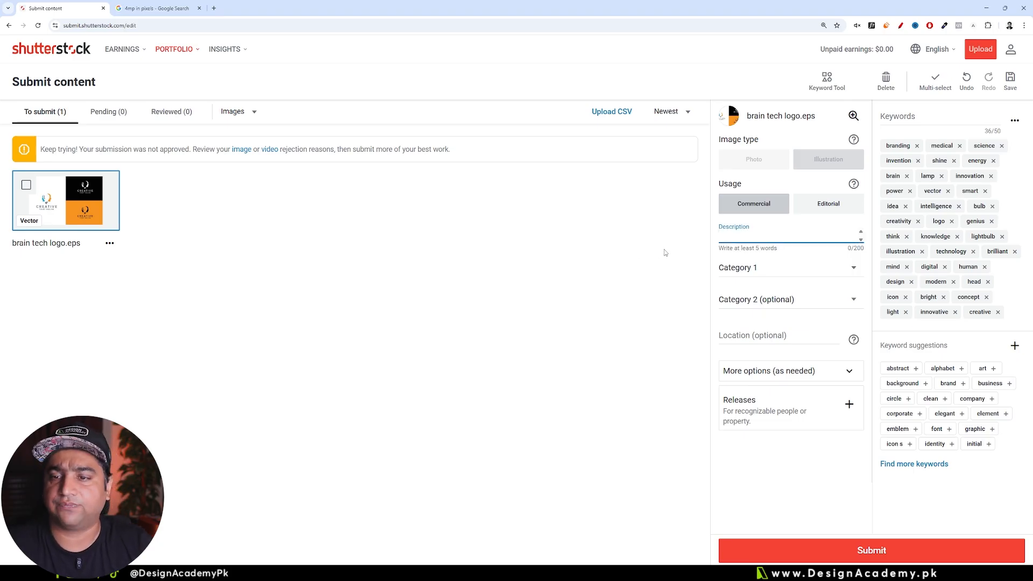
key(ctrl+v)
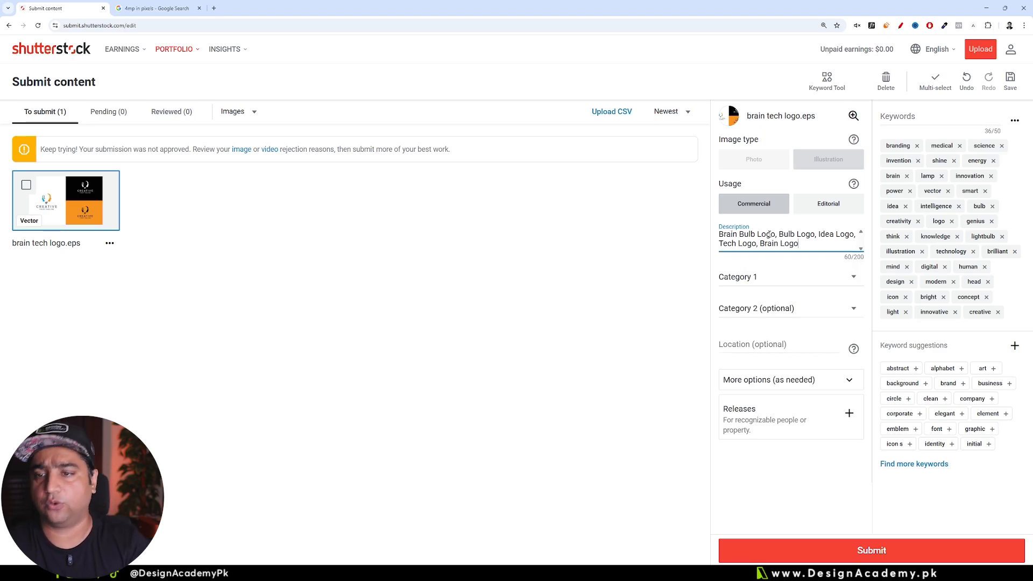
drag(816, 244, 720, 235)
click(728, 239)
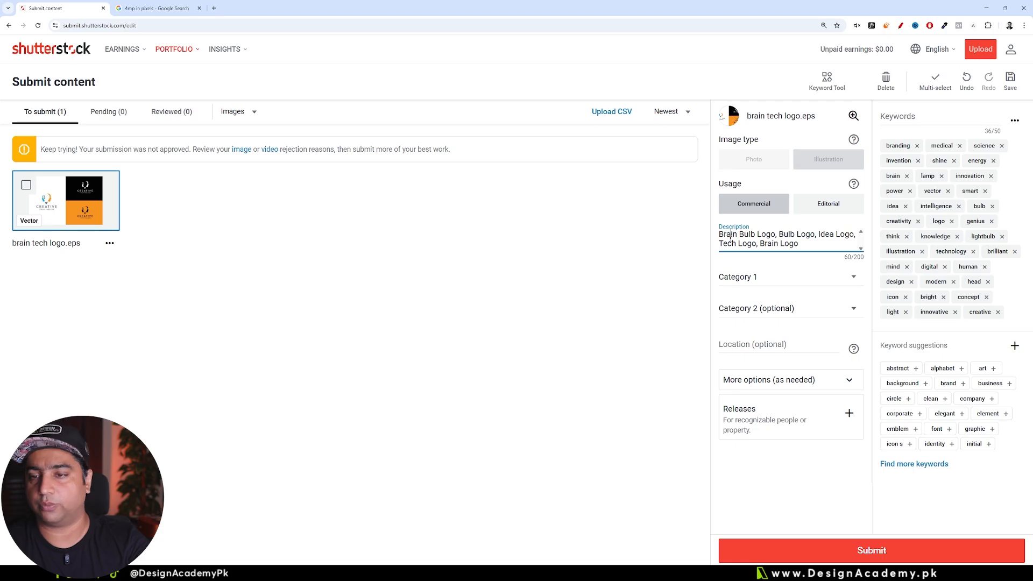
click(609, 296)
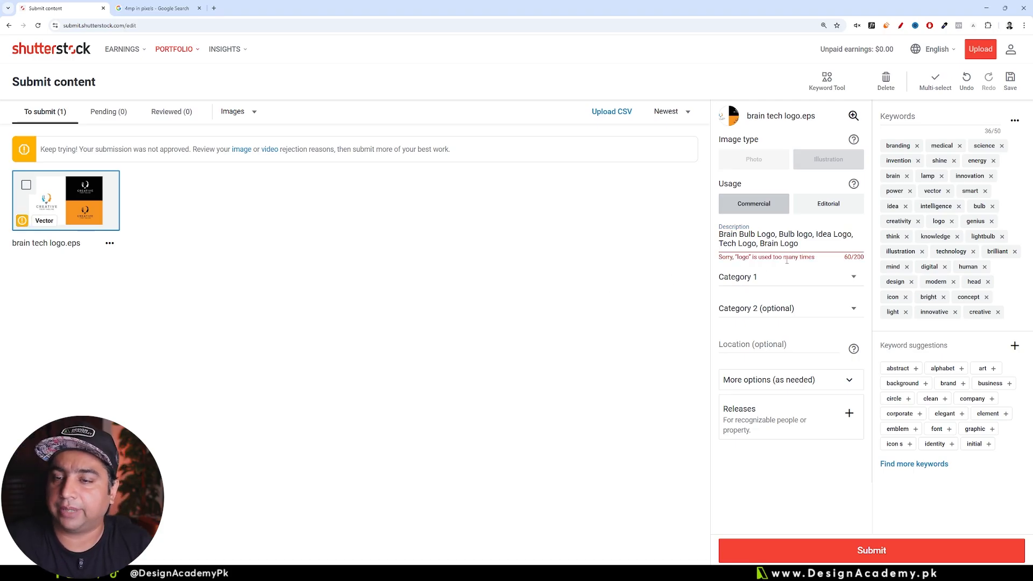
Step: Remove the phrase "Bulb logo" from the description so it reads "Brain Bulb Logo, Idea Logo, Tech Logo, Brain Logo"
click(792, 235)
double_click(803, 235)
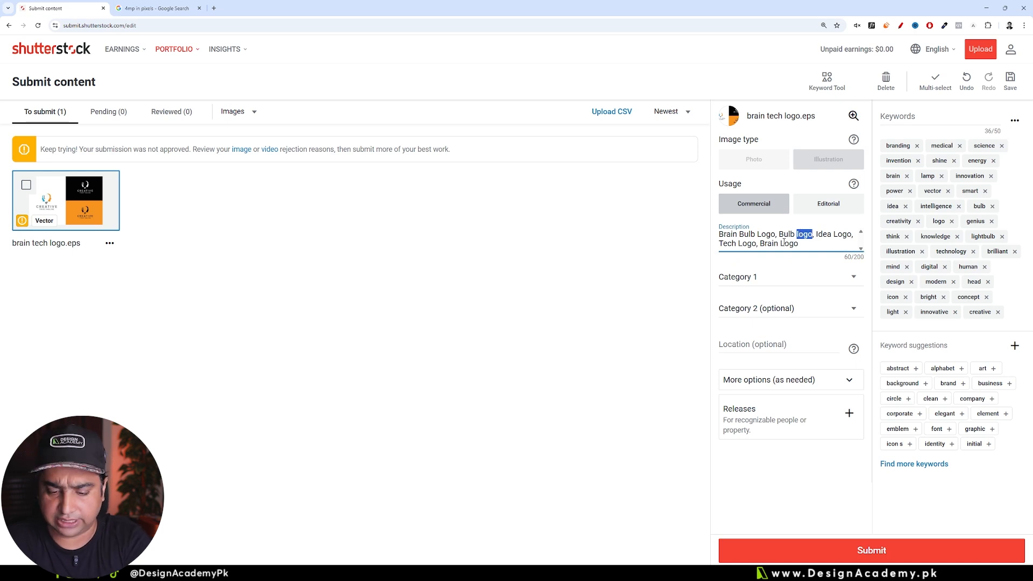
key(BackSpace)
key(BackSpace)
key(BackSpace)
key(BackSpace)
key(BackSpace)
key(BackSpace)
key(BackSpace)
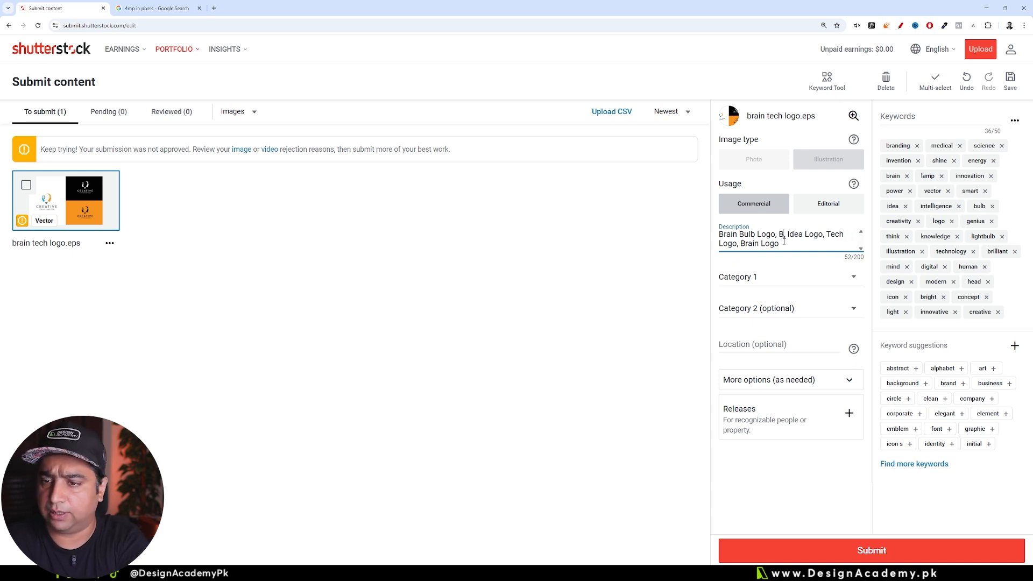
key(BackSpace)
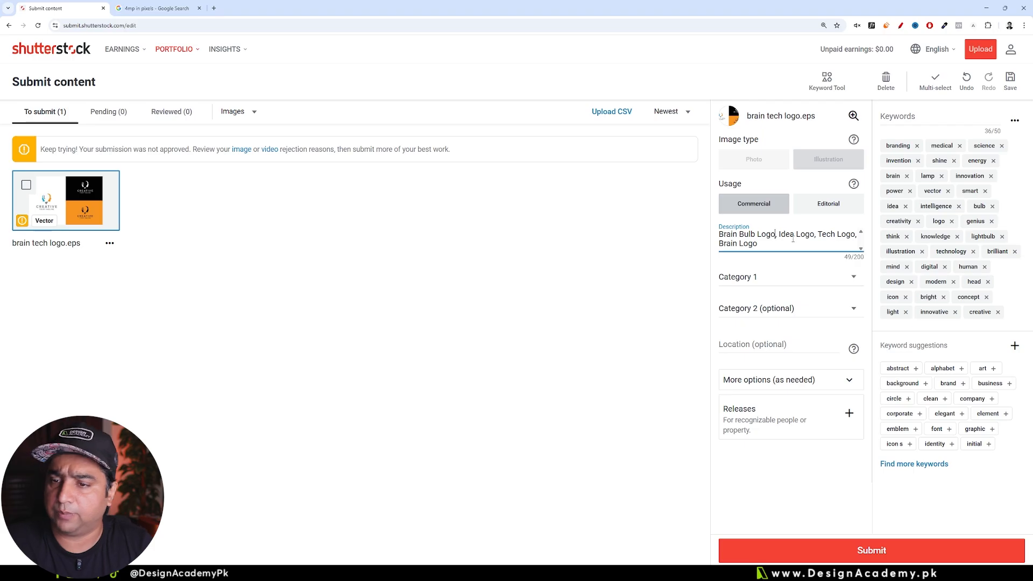
click(635, 263)
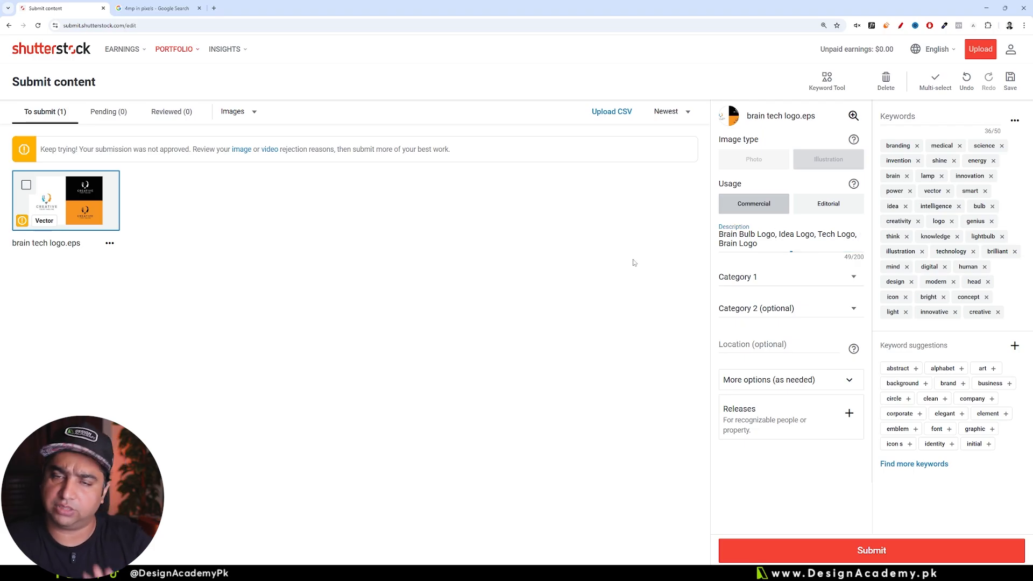
Step: Set the first category of brain tech logo.eps to Technology
click(739, 278)
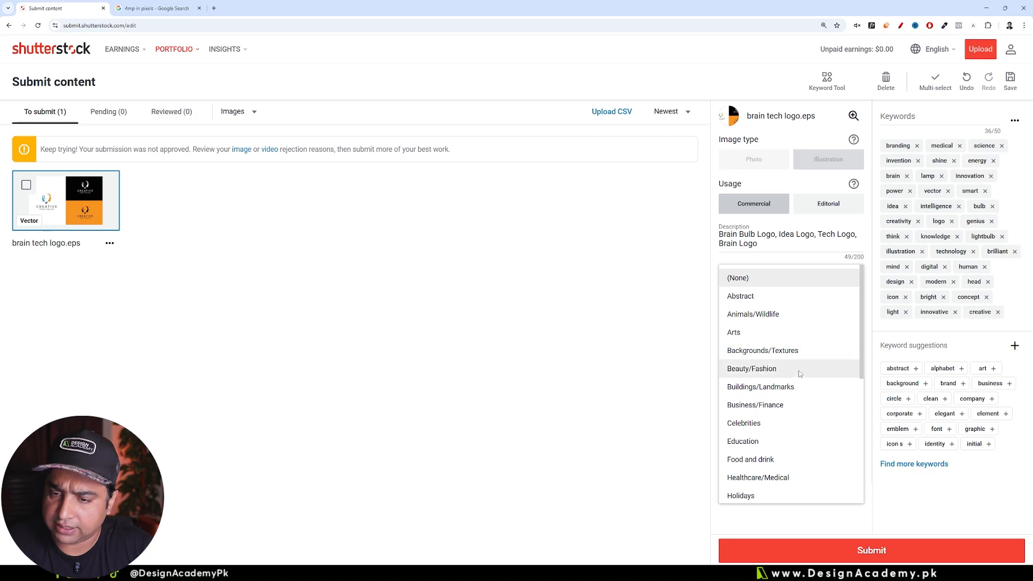
scroll(802, 451, down, 1)
scroll(802, 450, down, 2)
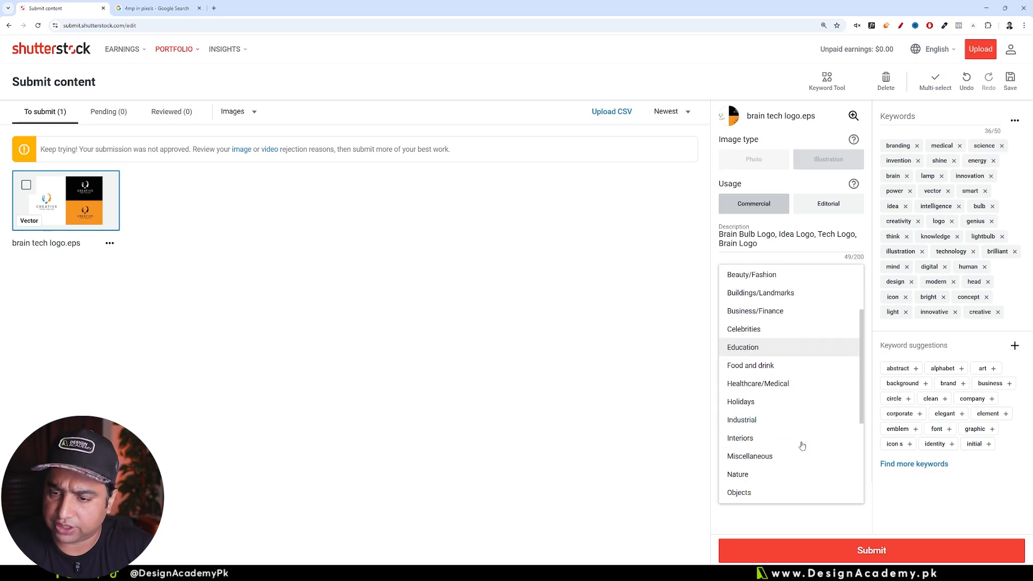
scroll(798, 472, down, 3)
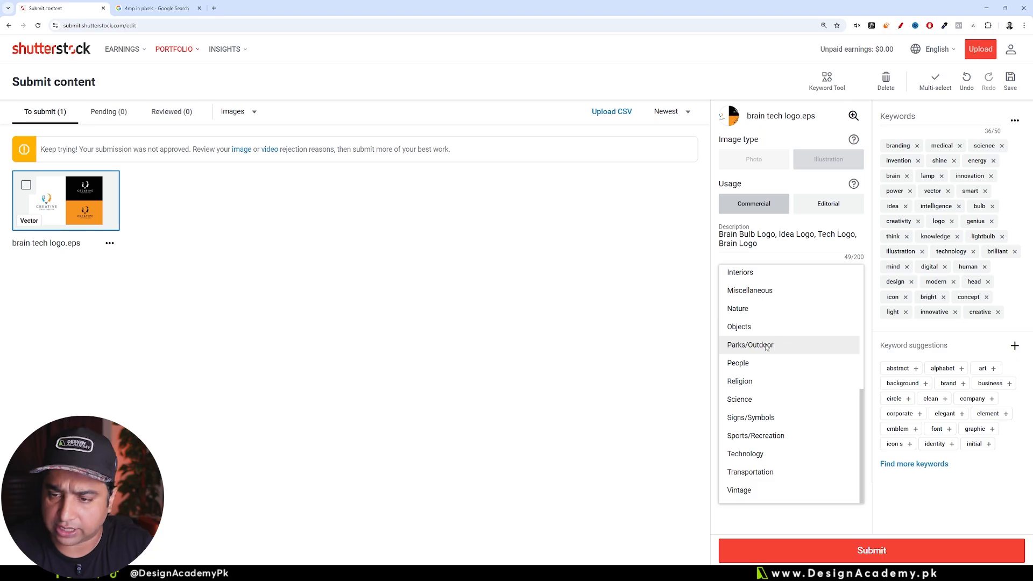
scroll(776, 348, up, 2)
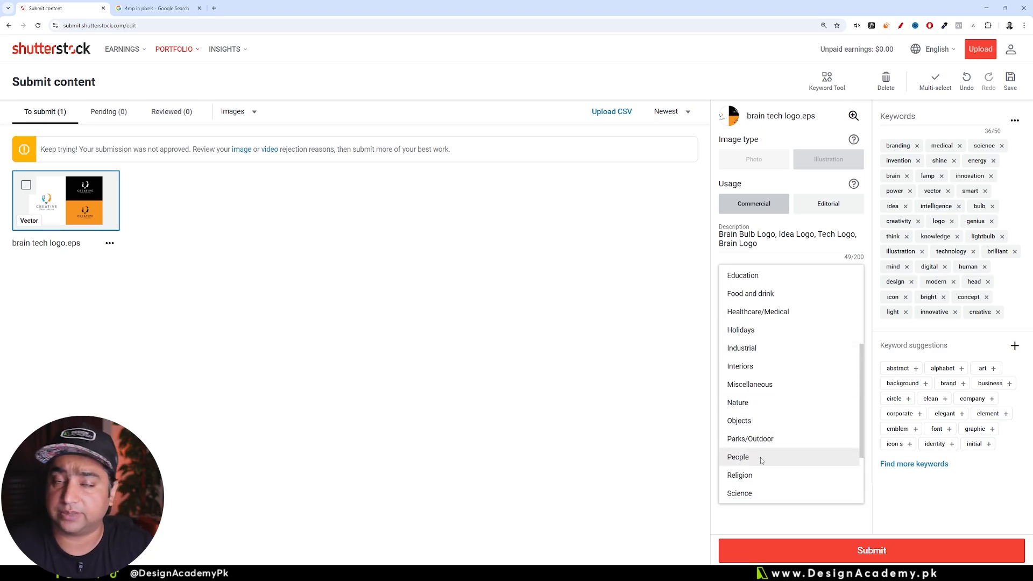
scroll(761, 460, down, 2)
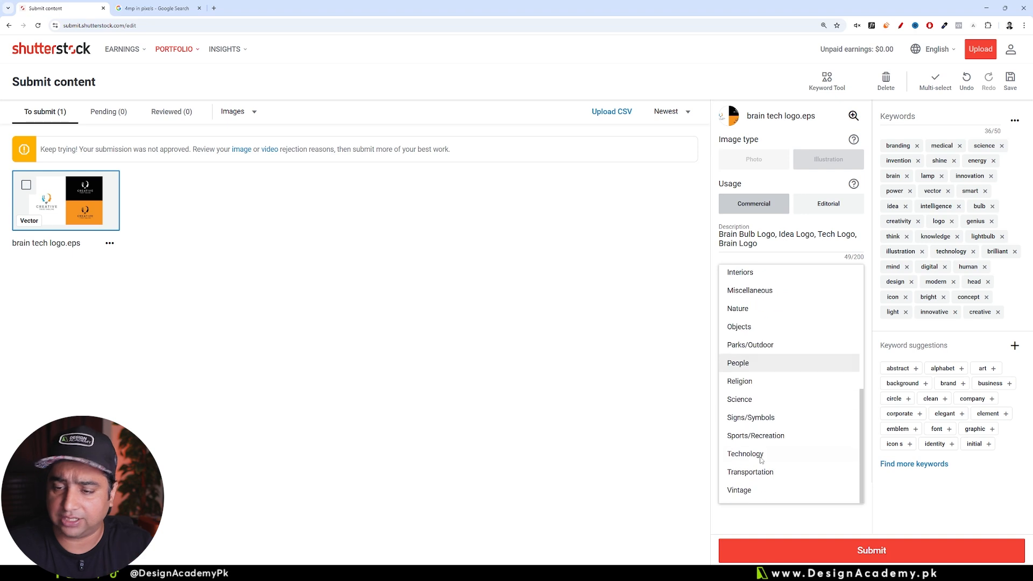
click(760, 458)
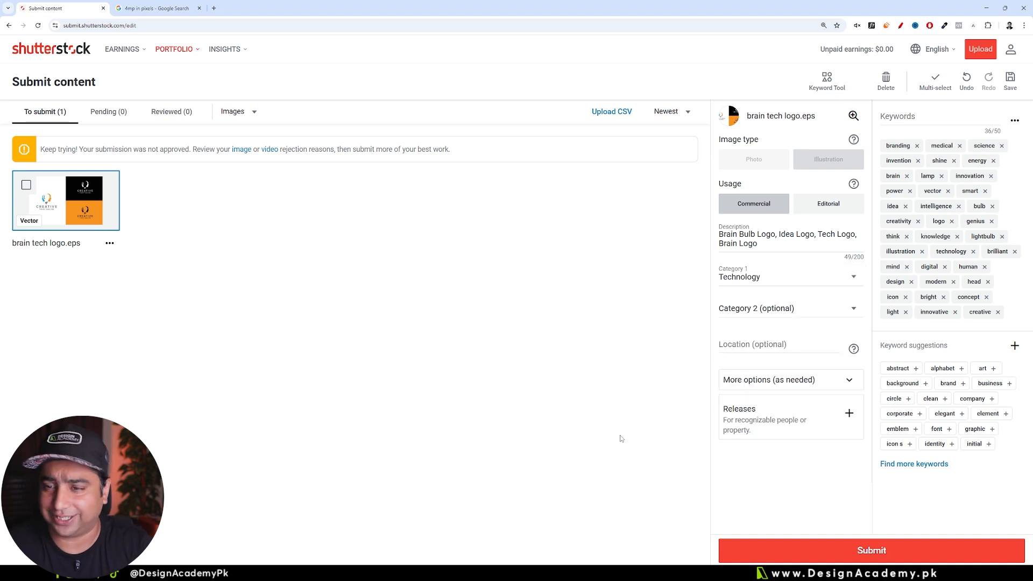
Step: Set the optional second category of brain tech logo.eps to Objects
click(762, 311)
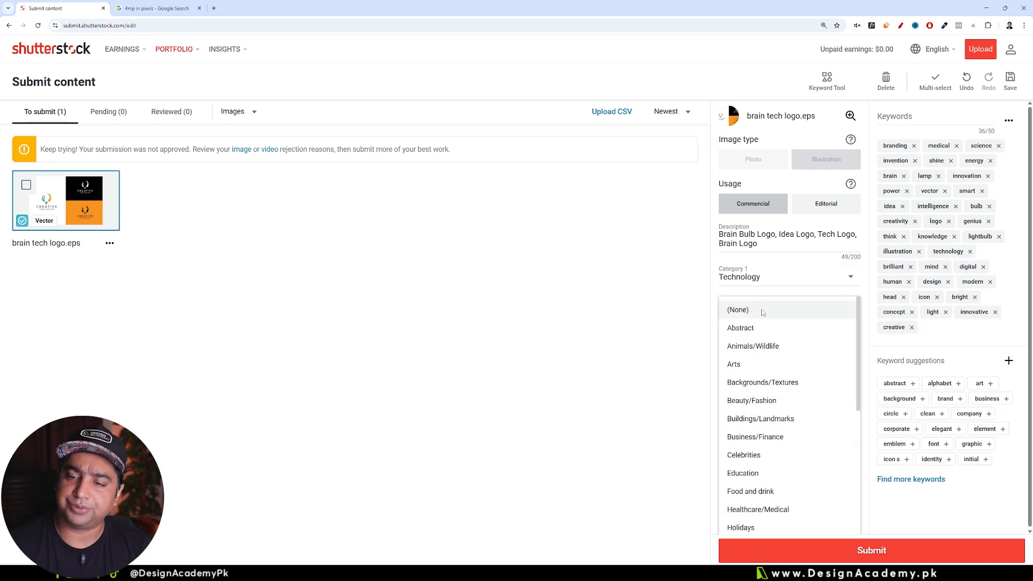
scroll(786, 483, down, 3)
scroll(786, 482, down, 1)
click(805, 429)
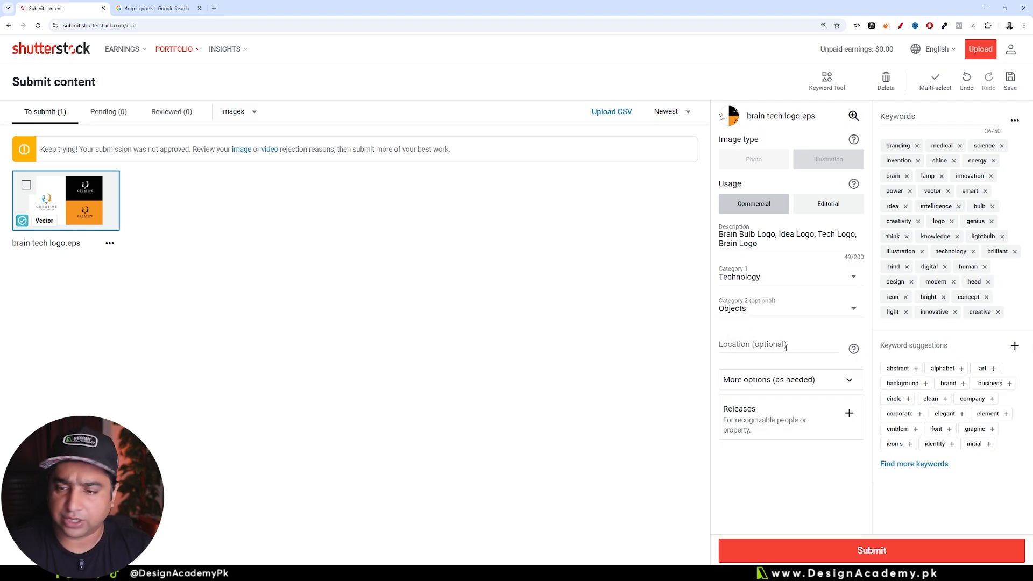
click(777, 379)
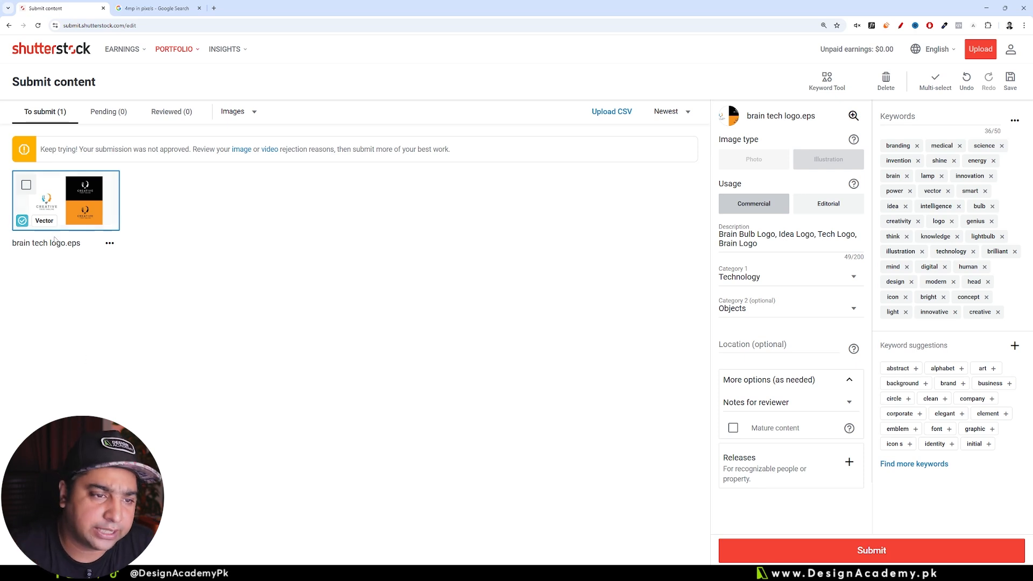
mouse_move(23, 222)
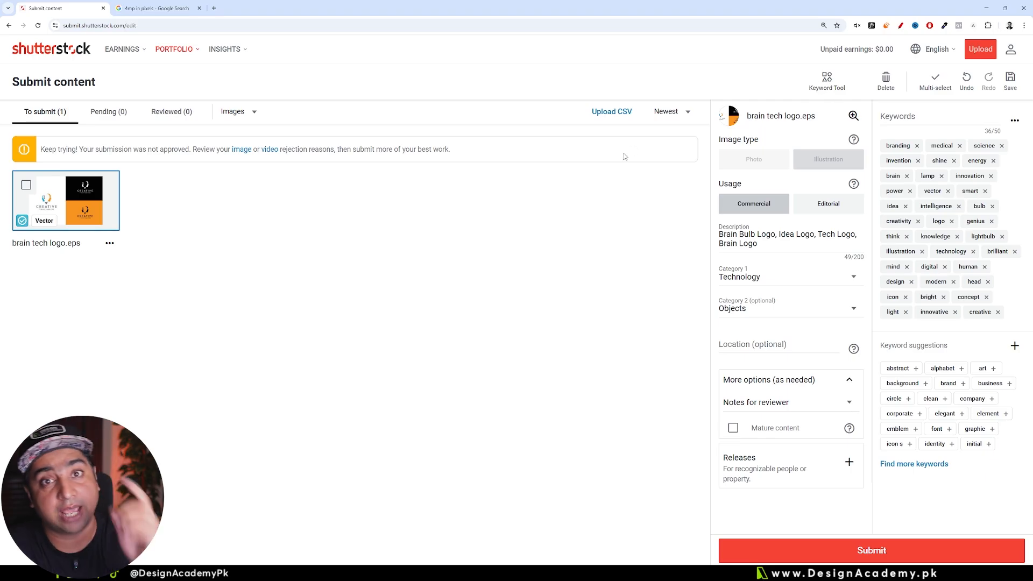
mouse_move(186, 55)
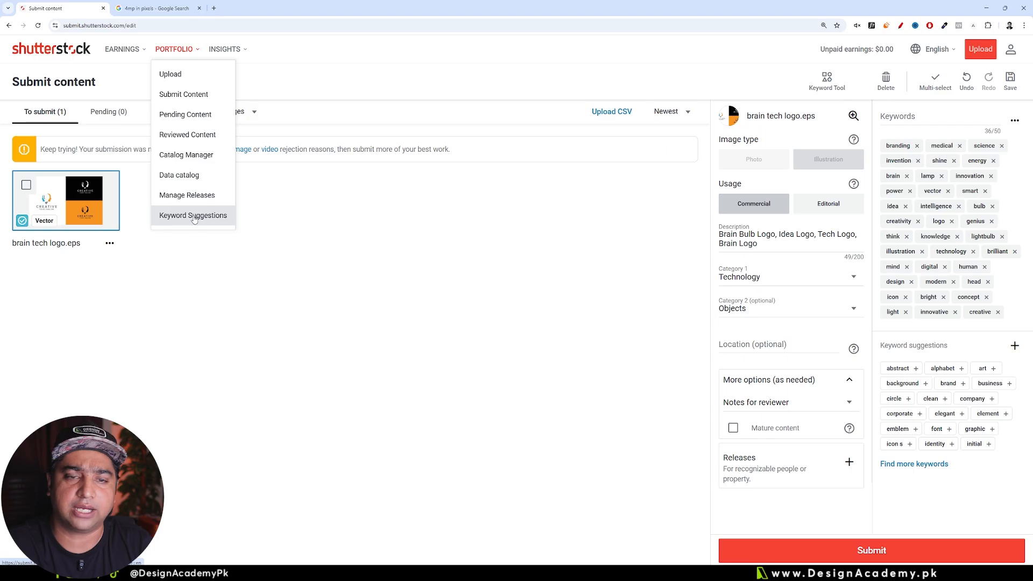
click(403, 267)
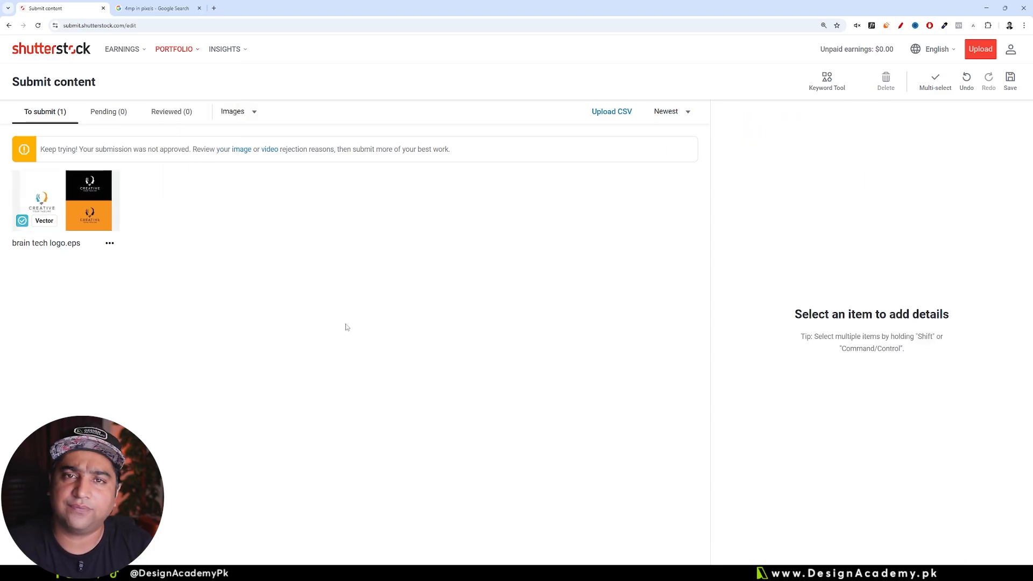
Step: Select brain tech logo.eps, submit it for review, and show the pending submissions
click(78, 189)
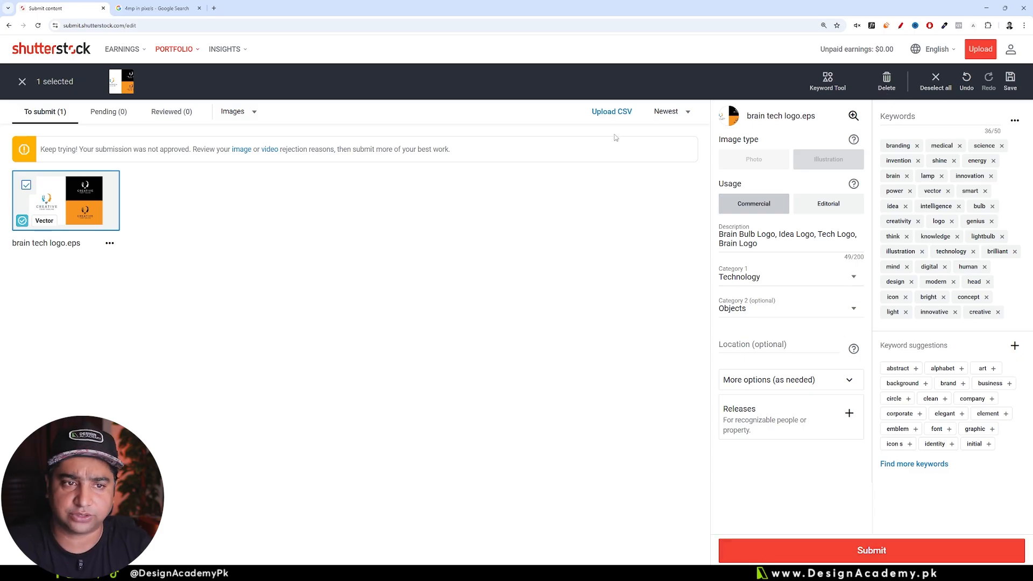
click(848, 548)
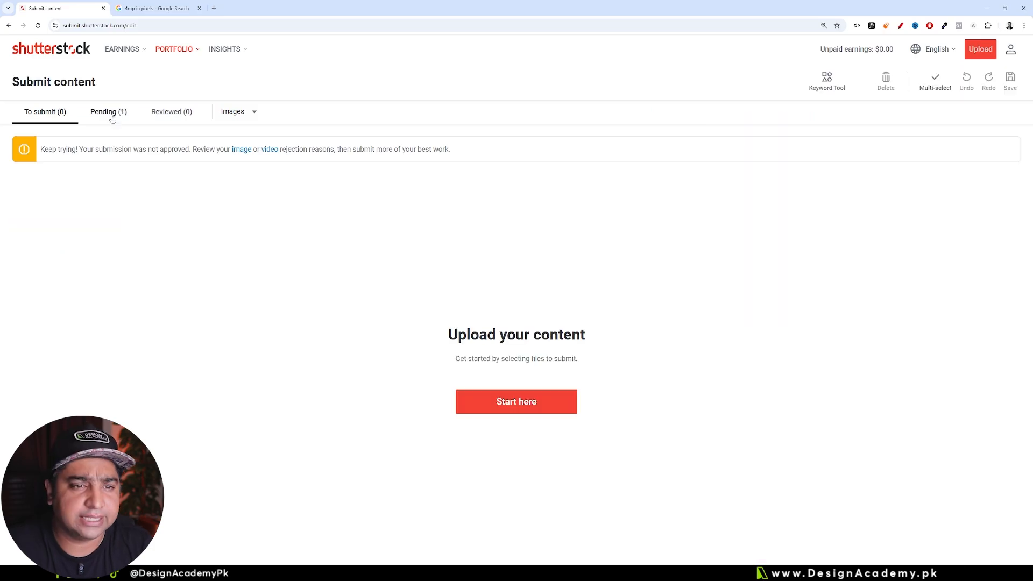
click(110, 115)
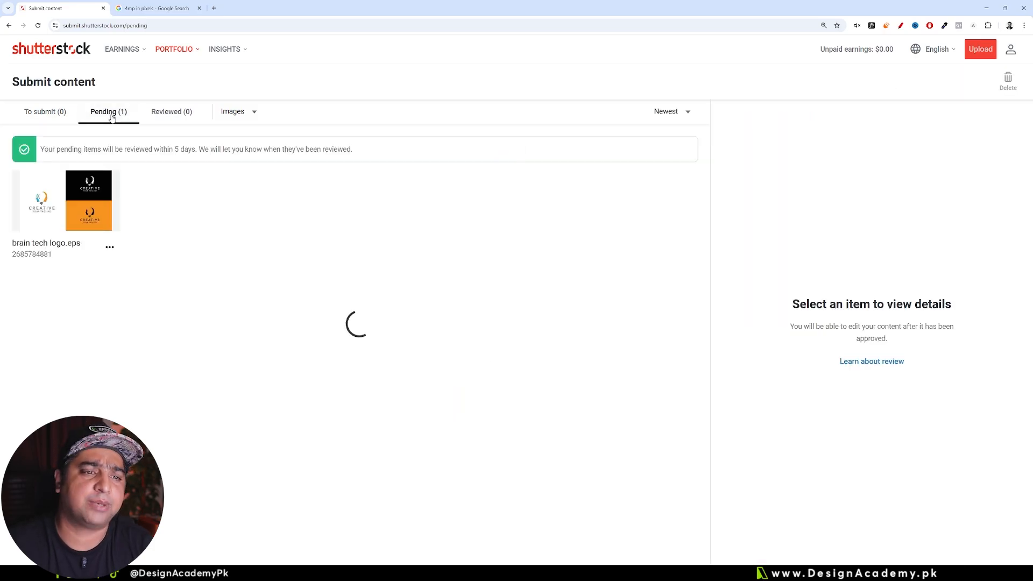